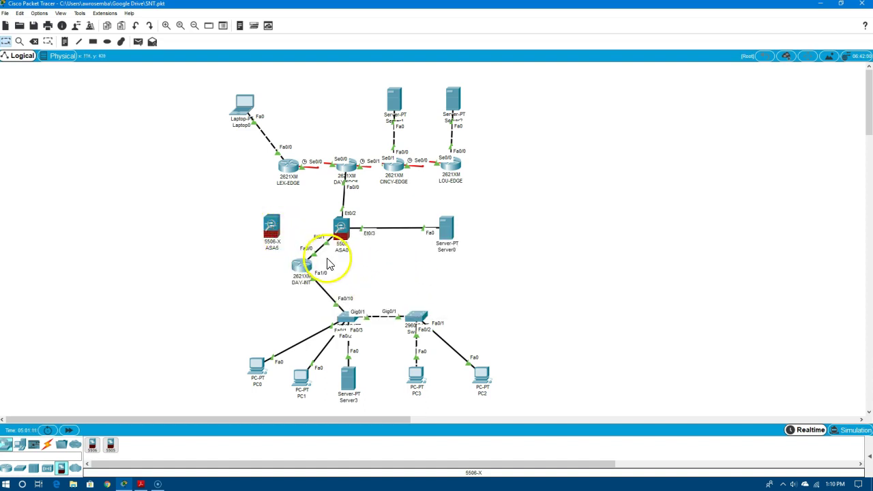
Move the DAY-INT cable from ASA0 to ASA5's GigabitEthernet1/1
{"action": "left_click", "coordinate": [326, 242]}
{"action": "left_click_drag", "start_coordinate": [329, 246], "coordinate": [278, 238]}
{"action": "left_click", "coordinate": [278, 238]}
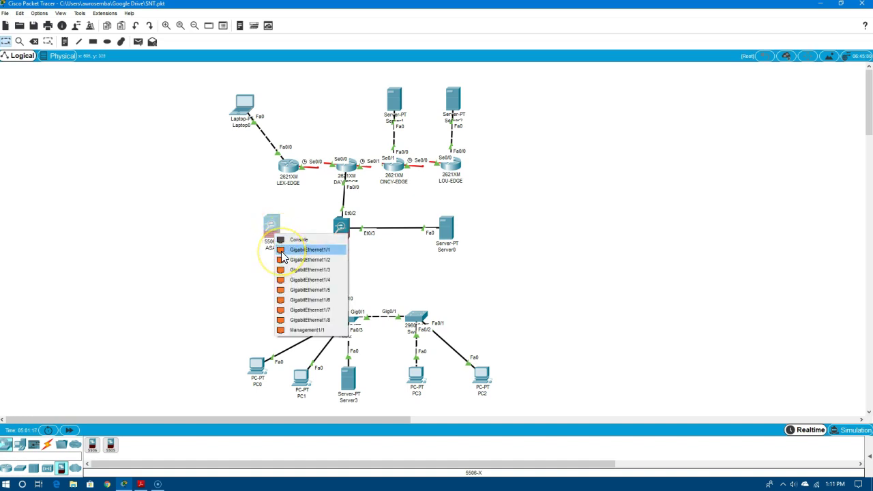
{"action": "left_click", "coordinate": [282, 252]}
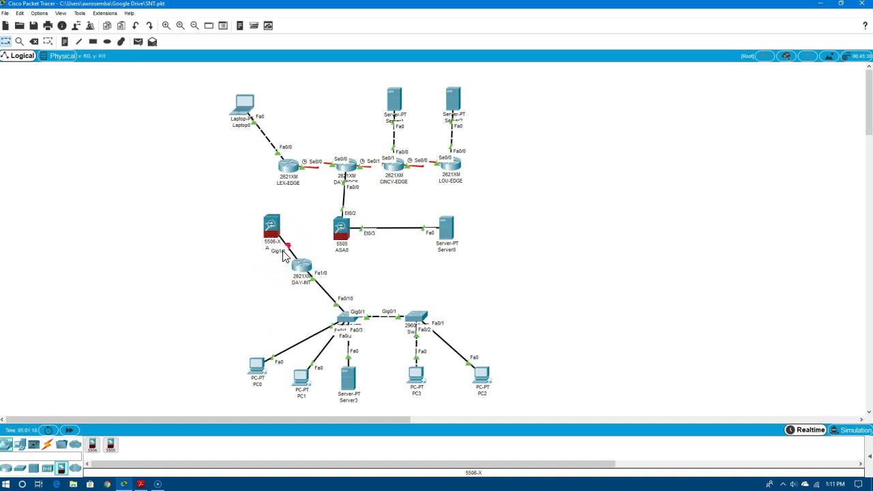
Reconnect Server0 to ASA5 Gig1/3 and DAY-EDGE to ASA5 Gig1/2
{"action": "left_click", "coordinate": [364, 230]}
{"action": "key", "text": "Delete"}
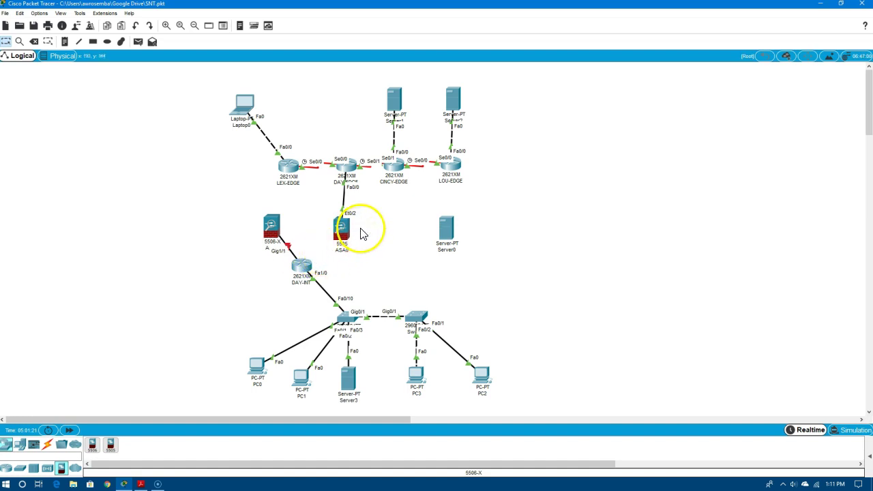
{"action": "left_click", "coordinate": [275, 229]}
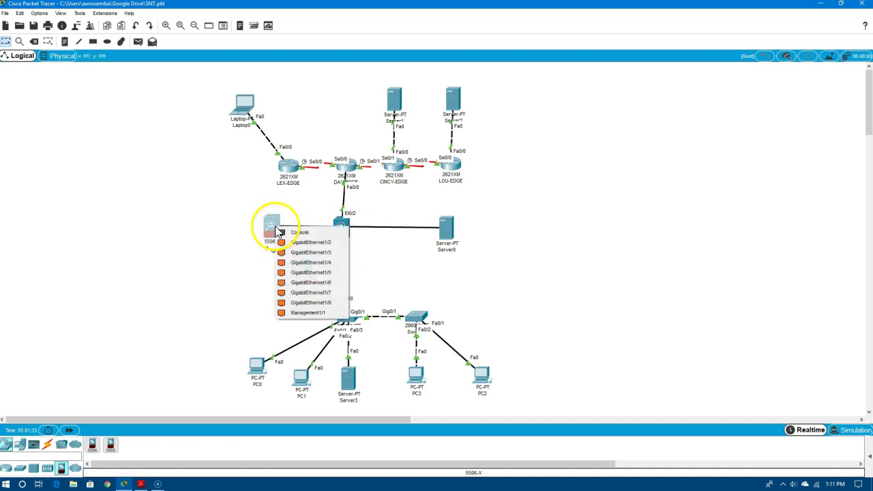
{"action": "left_click", "coordinate": [311, 252]}
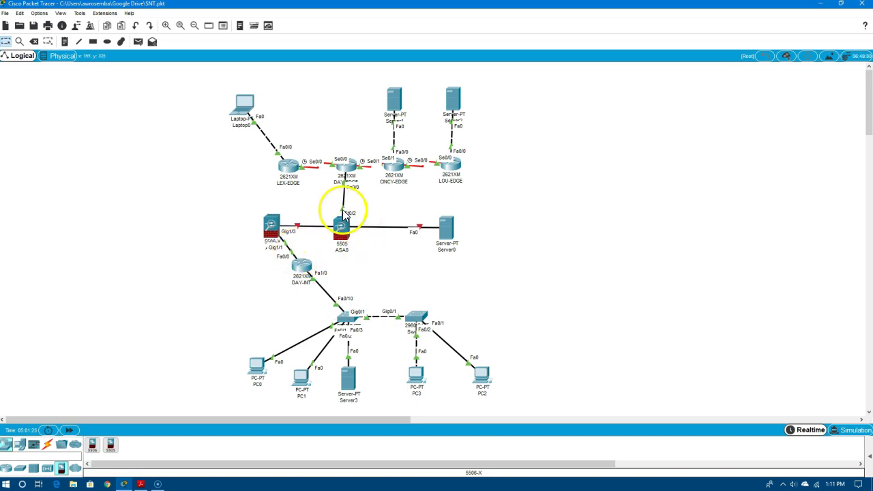
{"action": "left_click", "coordinate": [272, 227]}
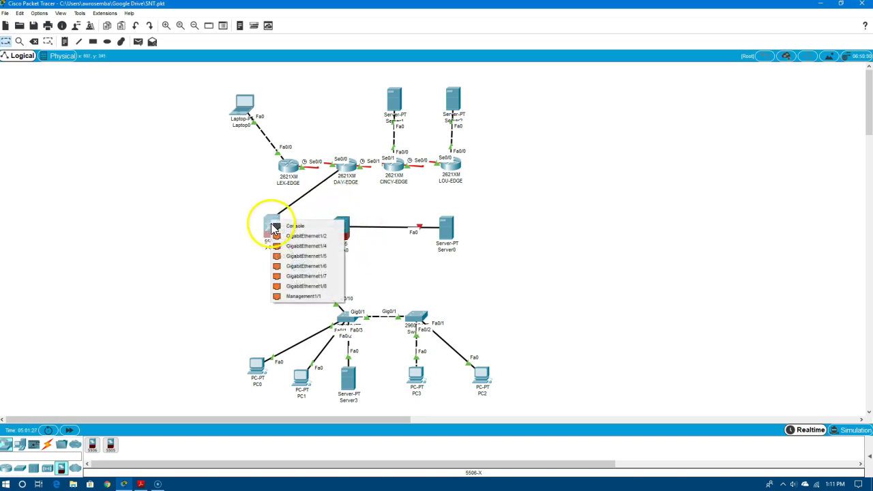
{"action": "left_click", "coordinate": [276, 236]}
Move ASA0 to the empty right side and put ASA5 in its old spot
{"action": "left_click_drag", "start_coordinate": [343, 235], "coordinate": [592, 266]}
{"action": "left_click_drag", "start_coordinate": [276, 235], "coordinate": [332, 234]}
{"action": "left_click", "coordinate": [593, 285]}
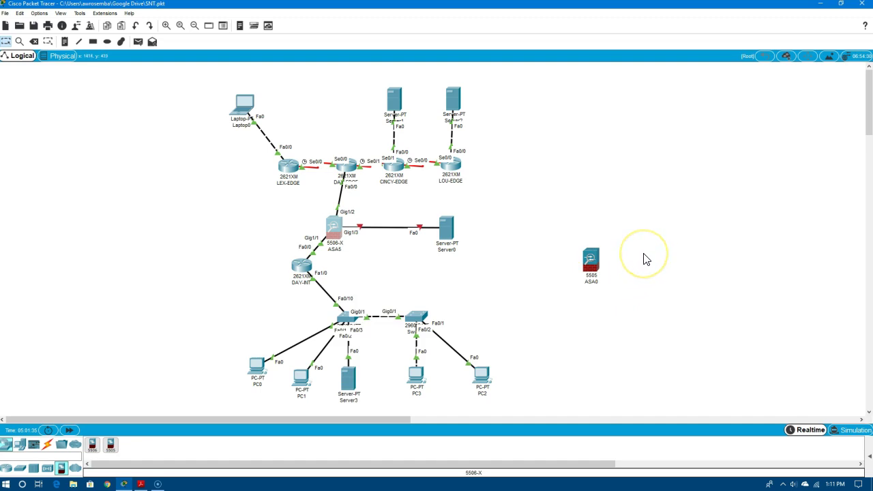
Delete the ASA0 5505 firewall, confirm the removal, and return to the Select tool
{"action": "left_click", "coordinate": [643, 261]}
{"action": "left_click", "coordinate": [597, 266]}
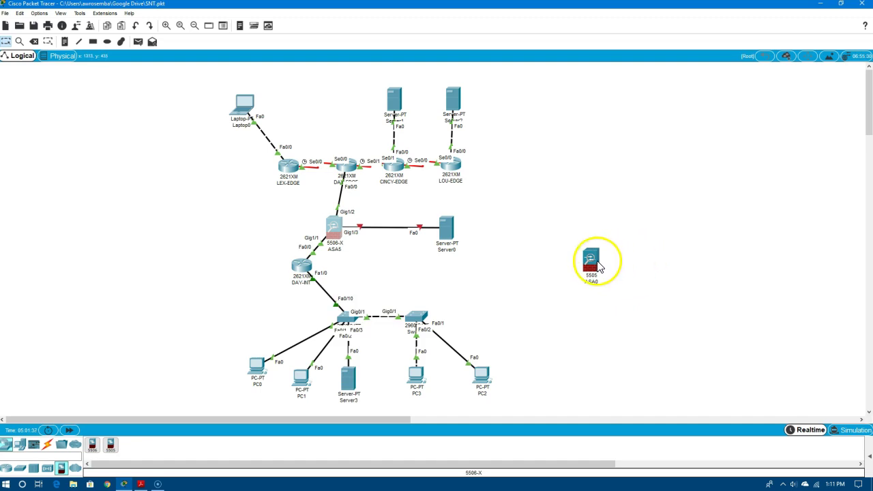
{"action": "left_click", "coordinate": [648, 179]}
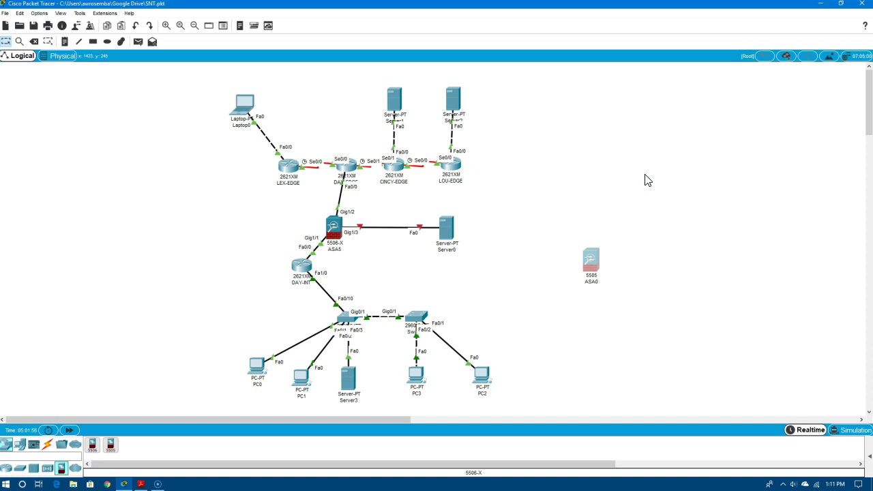
{"action": "key", "text": "Delete"}
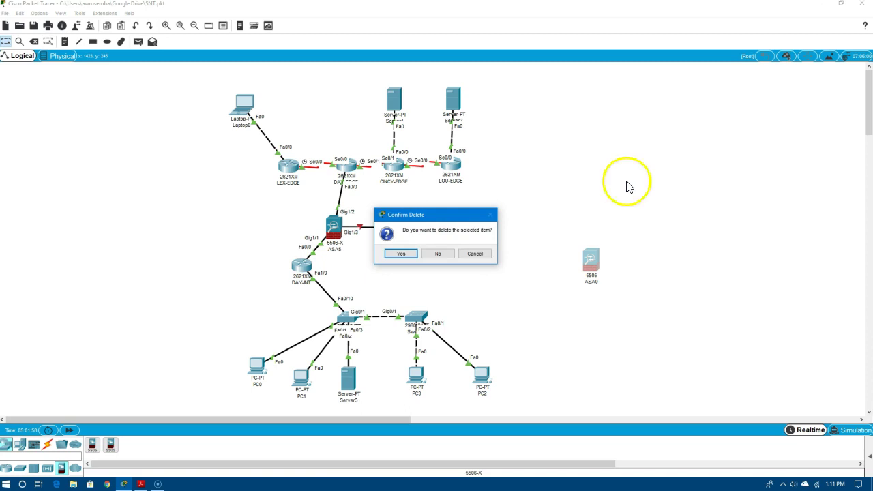
{"action": "left_click", "coordinate": [401, 254]}
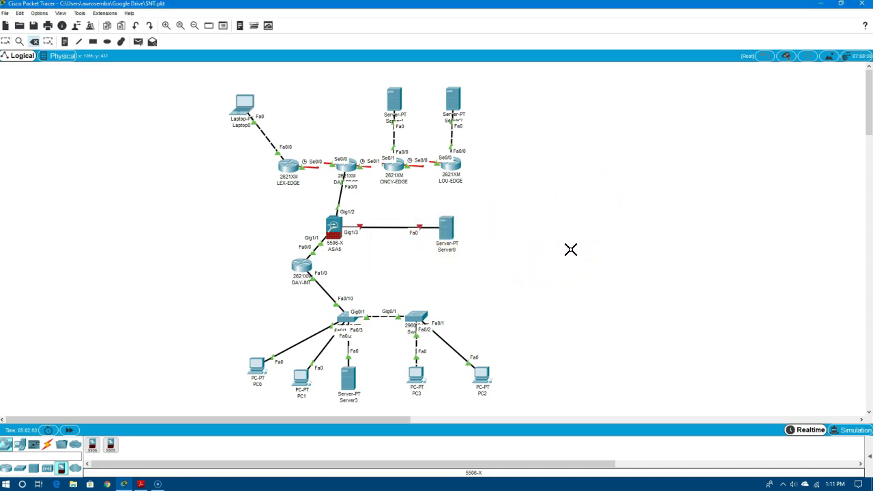
{"action": "mouse_move", "coordinate": [577, 240]}
{"action": "left_mouse_down"}
{"action": "mouse_move", "coordinate": [389, 253]}
{"action": "mouse_move", "coordinate": [282, 298]}
{"action": "mouse_move", "coordinate": [370, 283]}
{"action": "left_mouse_up"}
{"action": "key", "text": "Escape"}
{"action": "left_click_drag", "start_coordinate": [444, 308], "coordinate": [443, 308]}
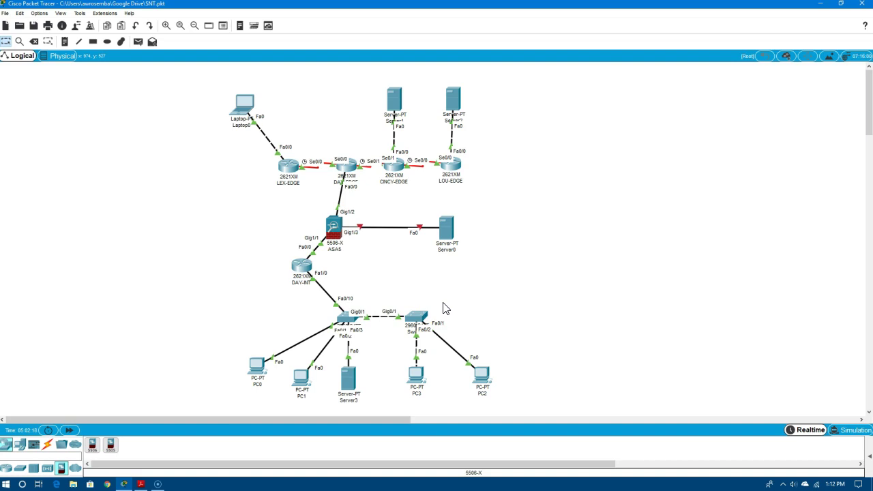
In ASA5's CLI, enter privileged mode with en and run show run
{"action": "left_click", "coordinate": [334, 230]}
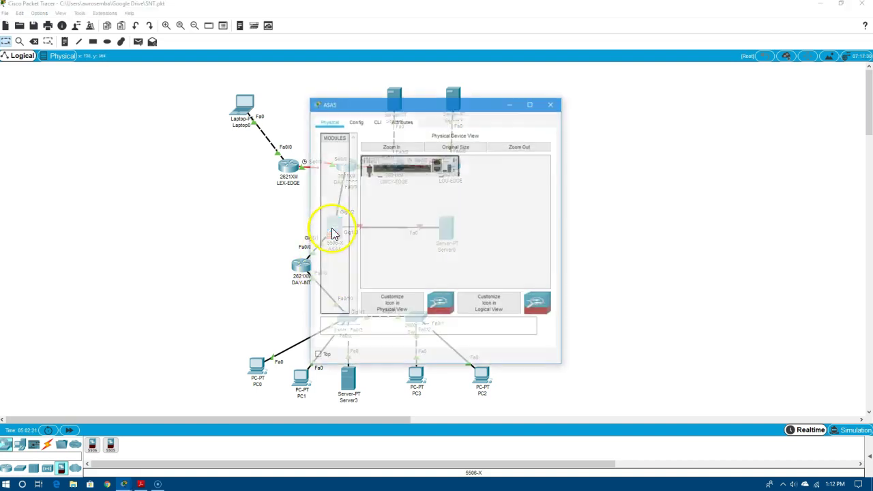
{"action": "left_click", "coordinate": [379, 123]}
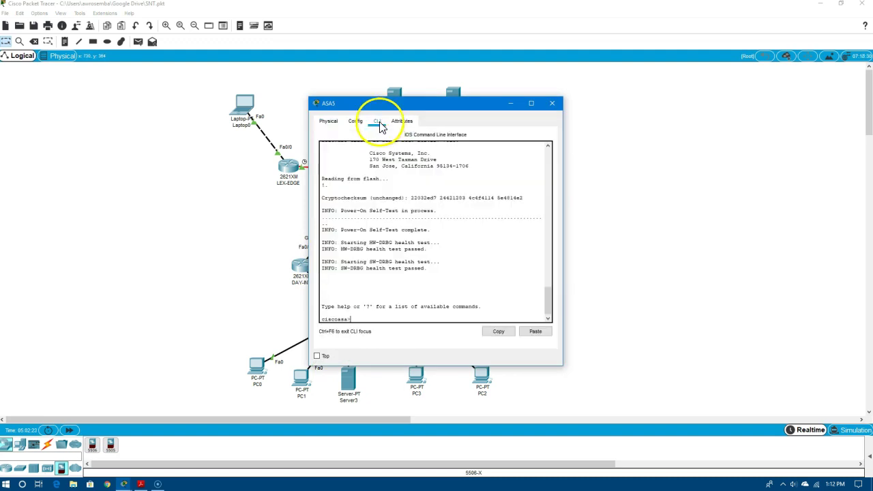
{"action": "left_click_drag", "start_coordinate": [416, 102], "coordinate": [590, 94]}
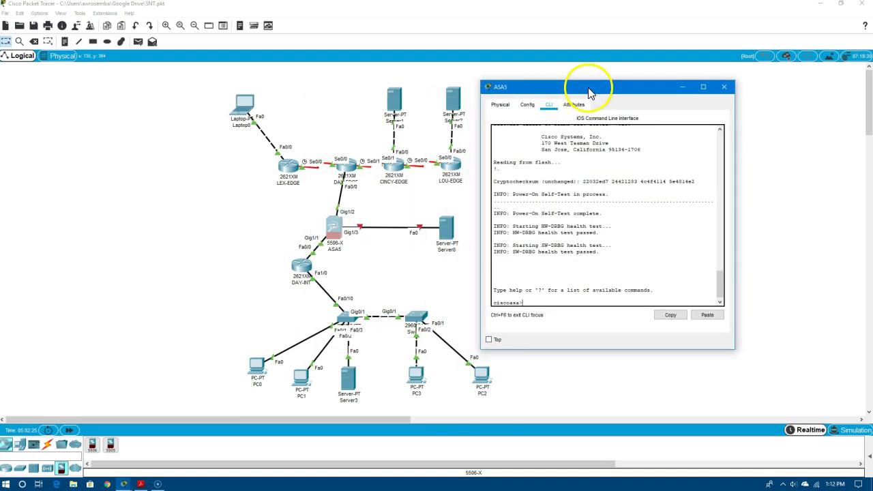
{"action": "type", "text": "en"}
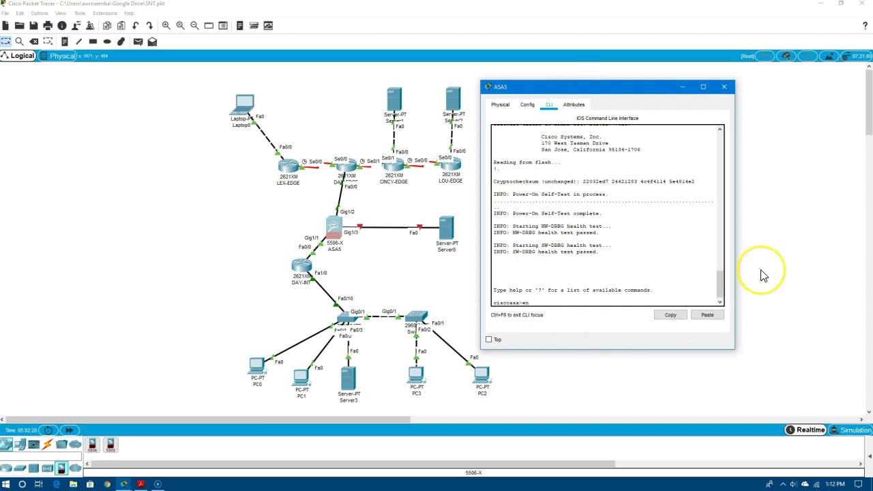
{"action": "key", "text": "Return"}
{"action": "key", "text": "Return"}
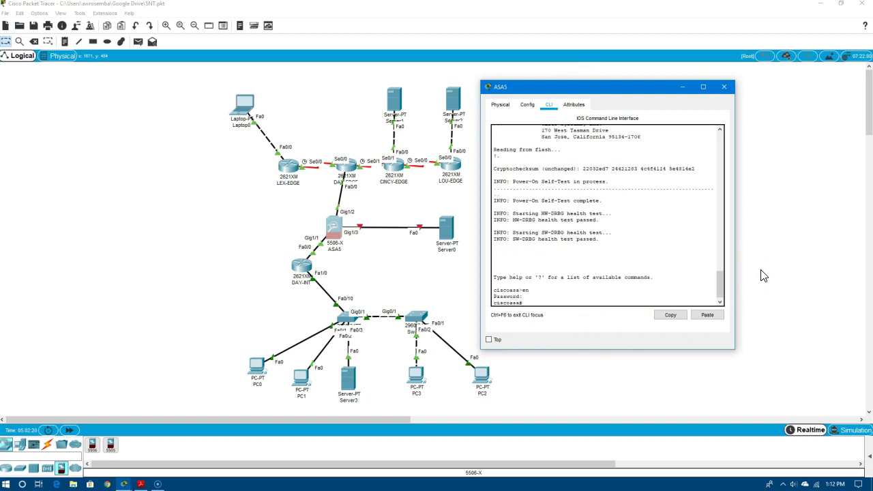
{"action": "type", "text": "show run"}
{"action": "key", "text": "Return"}
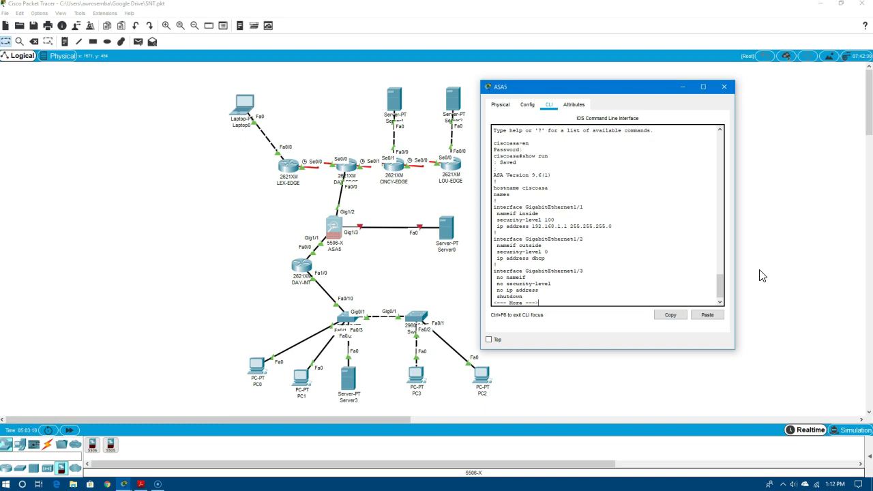
Page to the interface settings: Gig1/1 inside at 192.168.1.1, Gig1/2 outside via DHCP
{"action": "key", "text": "space"}
{"action": "key", "text": "space"}
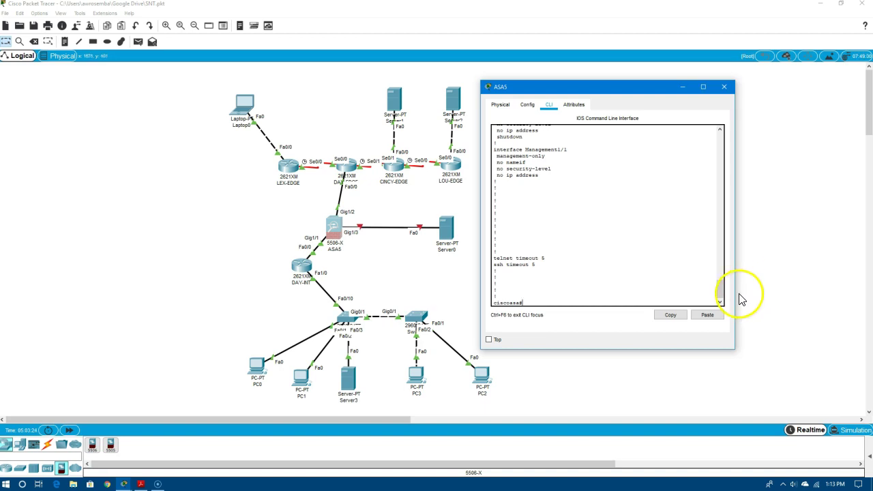
{"action": "left_click_drag", "start_coordinate": [723, 291], "coordinate": [727, 250]}
{"action": "scroll", "coordinate": [724, 276], "scroll_direction": "down", "scroll_amount": 1}
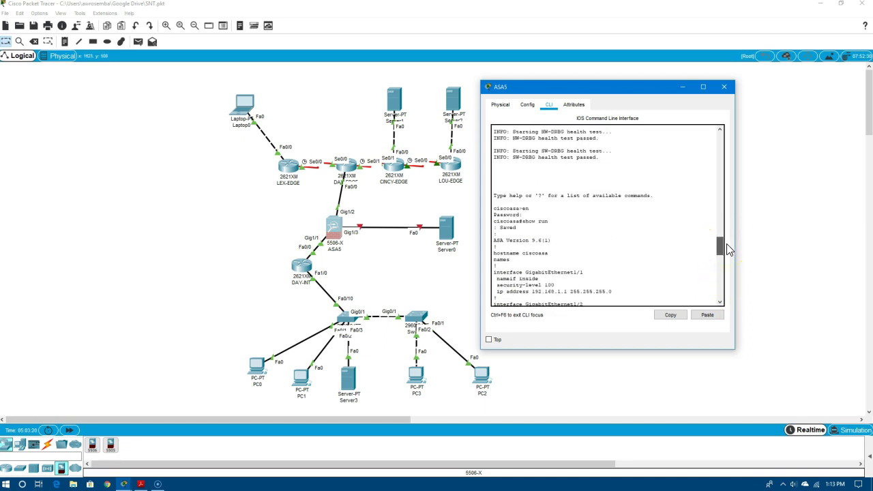
{"action": "scroll", "coordinate": [727, 252], "scroll_direction": "down", "scroll_amount": 2}
{"action": "scroll", "coordinate": [727, 254], "scroll_direction": "down", "scroll_amount": 1}
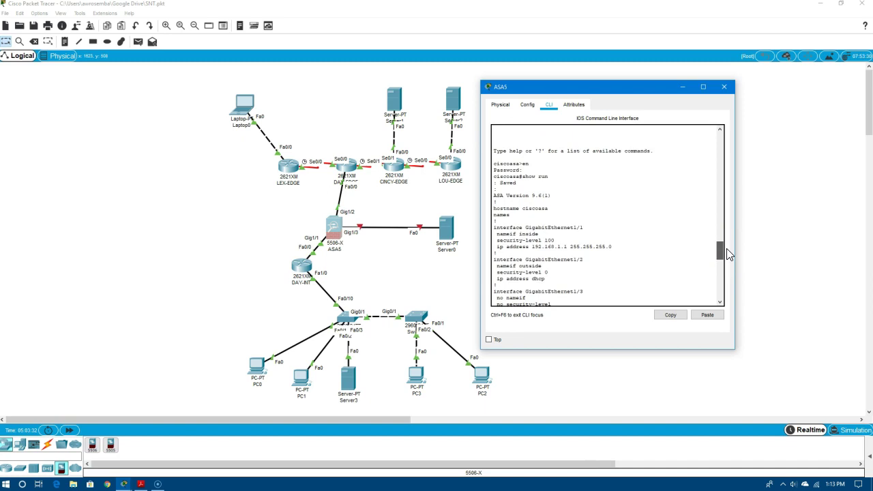
{"action": "scroll", "coordinate": [727, 254], "scroll_direction": "down", "scroll_amount": 1}
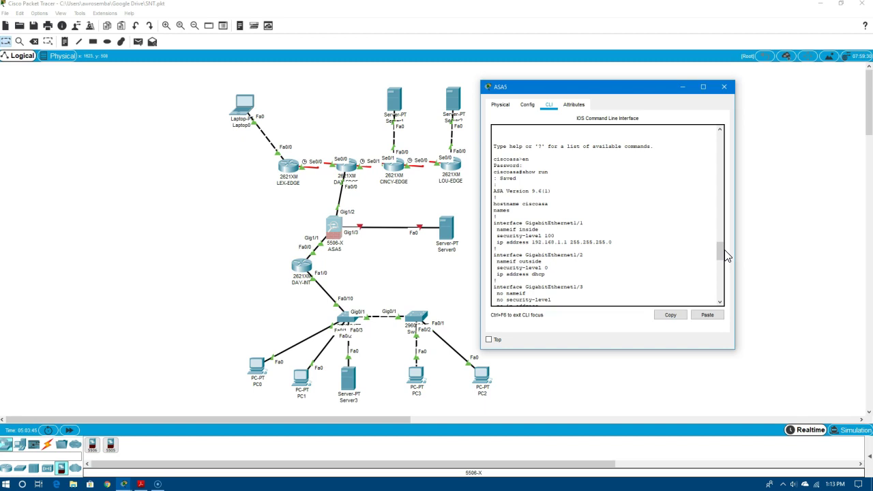
Enter global configuration mode and select interface GigabitEthernet1/2
{"action": "left_click_drag", "start_coordinate": [727, 256], "coordinate": [720, 291]}
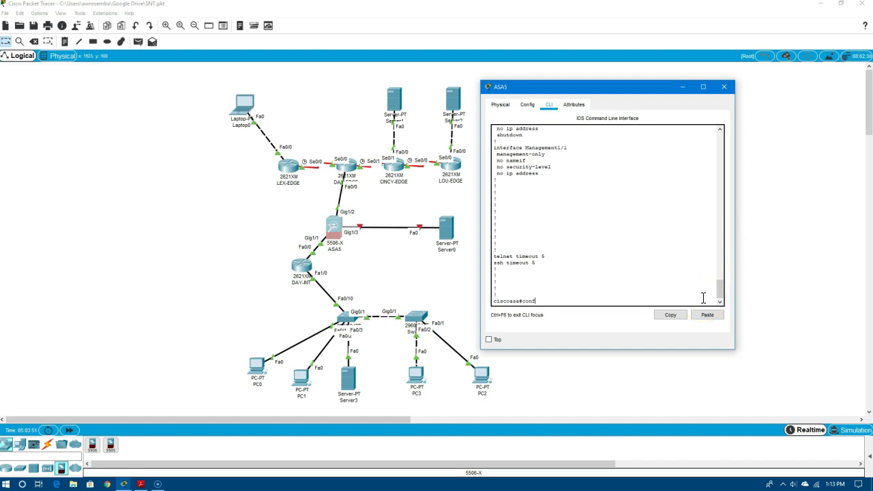
{"action": "type", "text": "t"}
{"action": "key", "text": "Return"}
{"action": "type", "text": "int "}
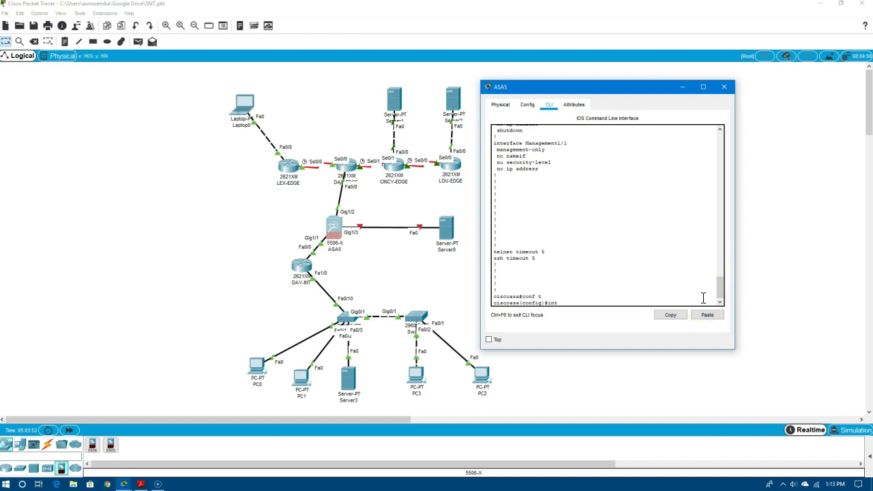
{"action": "type", "text": "g"}
{"action": "left_click_drag", "start_coordinate": [720, 288], "coordinate": [728, 244]}
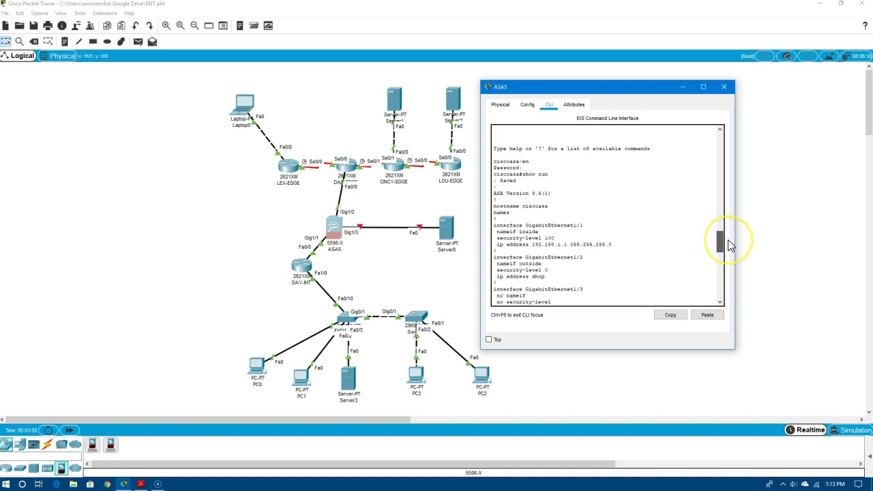
{"action": "mouse_move", "coordinate": [729, 245]}
{"action": "left_mouse_down"}
{"action": "mouse_move", "coordinate": [724, 306]}
{"action": "mouse_move", "coordinate": [721, 243]}
{"action": "left_mouse_up"}
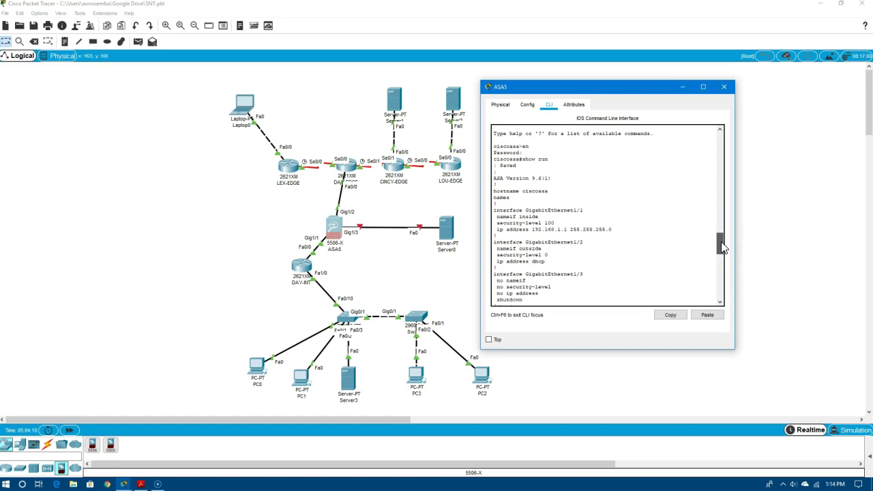
{"action": "left_click", "coordinate": [715, 315]}
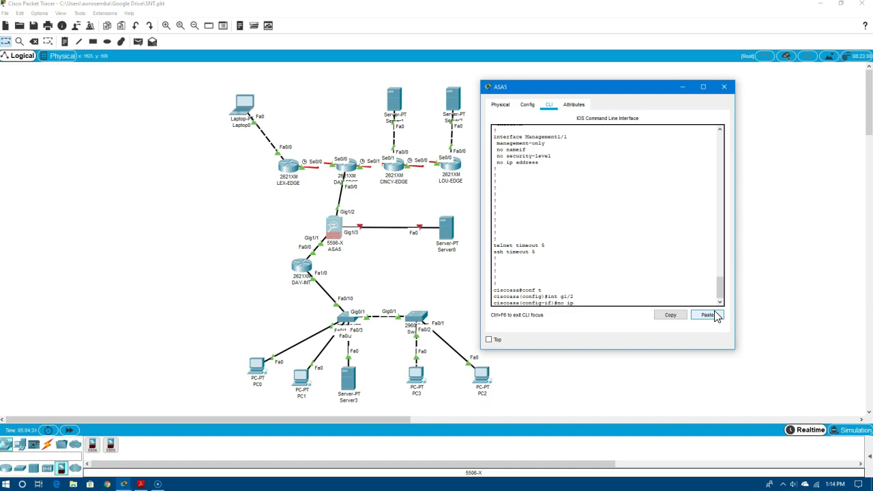
Remove DHCP addressing from GigabitEthernet1/2 with no ip address dhcp
{"action": "left_click_drag", "start_coordinate": [724, 232], "coordinate": [737, 288]}
{"action": "left_click", "coordinate": [585, 303]}
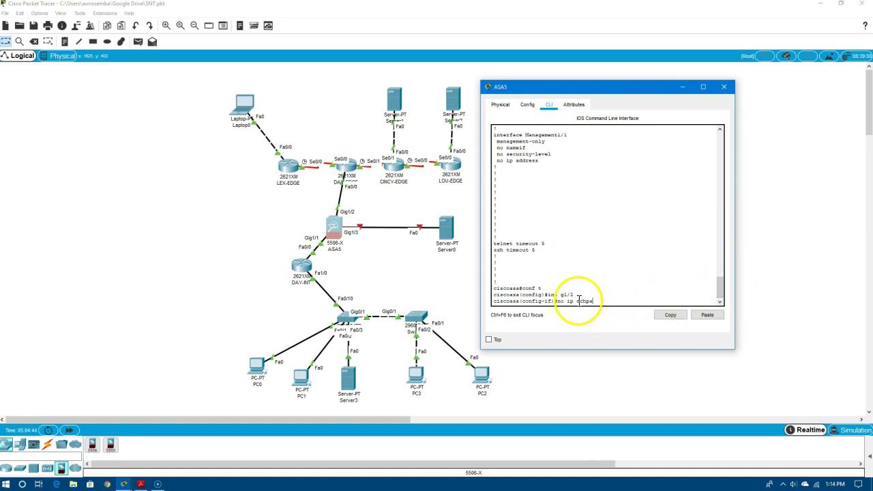
{"action": "key", "text": "BackSpace"}
{"action": "key", "text": "BackSpace"}
{"action": "key", "text": "BackSpace"}
{"action": "key", "text": "BackSpace"}
{"action": "type", "text": "address "}
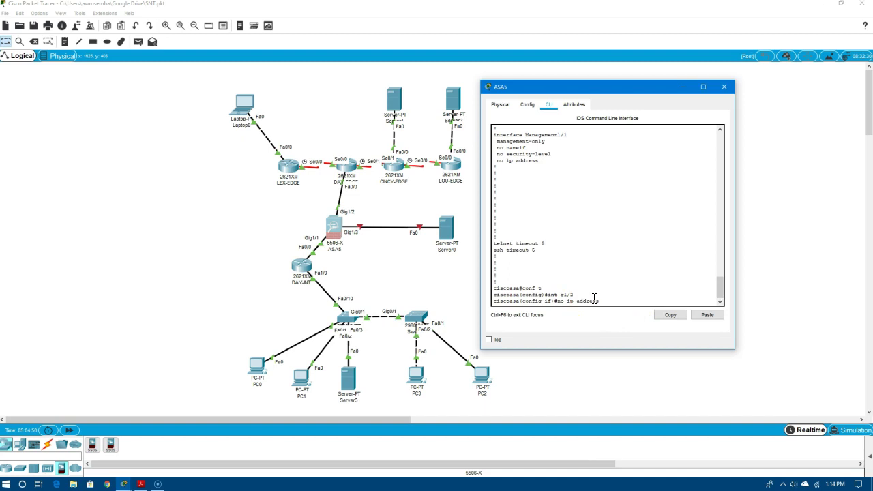
{"action": "type", "text": "dhcp"}
{"action": "key", "text": "Return"}
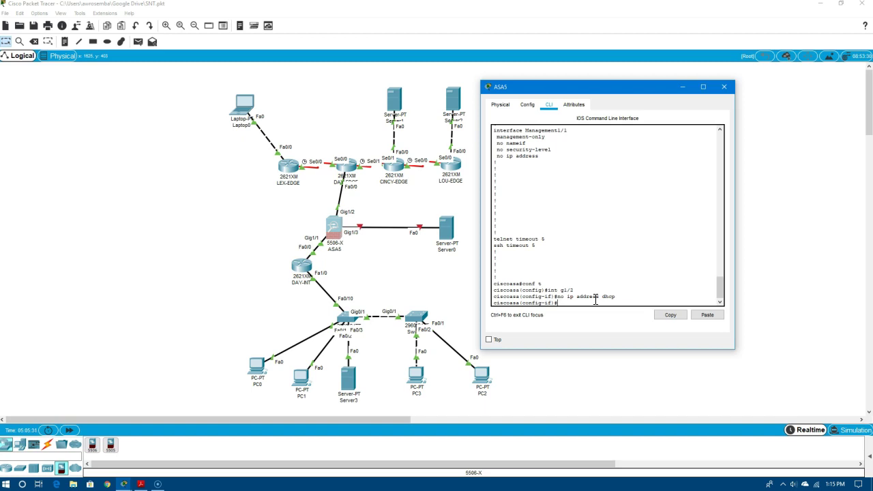
{"action": "left_click", "coordinate": [658, 302]}
Give g1/2 the address 11.12.13.2 255.255.255.0 and enable it
{"action": "type", "text": "ip add 11.12.13.2 255.255.255.0"}
{"action": "key", "text": "Return"}
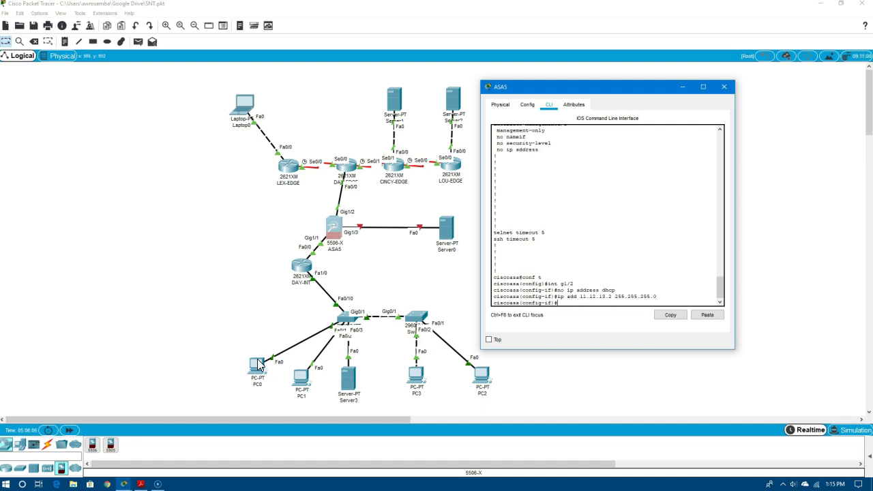
{"action": "type", "text": "no shut"}
{"action": "key", "text": "Return"}
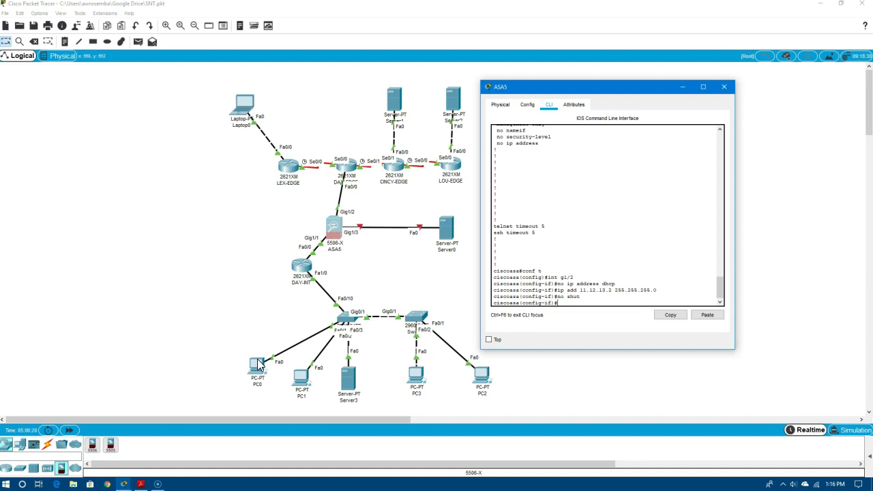
Give g1/3 the address 172.16.16.1 255.255.255.0, enable it, and exit configuration mode
{"action": "type", "text": "int g1/2"}
{"action": "key", "text": "BackSpace"}
{"action": "type", "text": "3"}
{"action": "key", "text": "Return"}
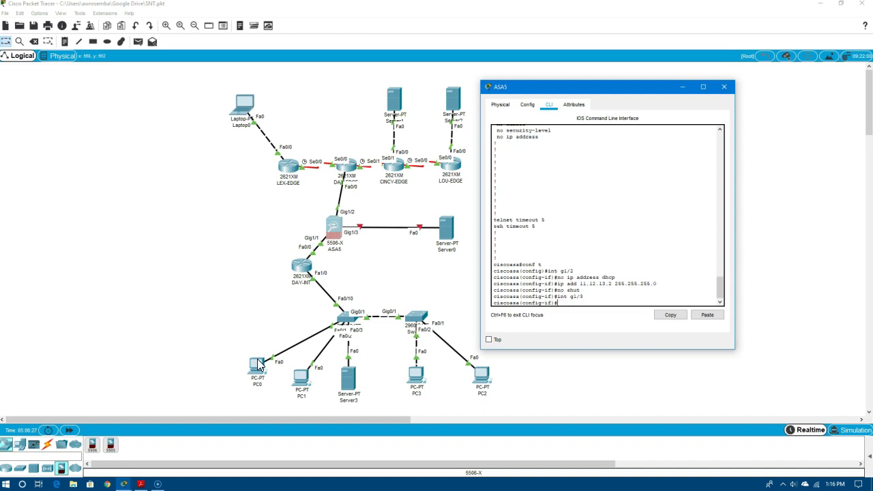
{"action": "type", "text": "ip add 172.16.16.1 255.255.255.0"}
{"action": "key", "text": "Return"}
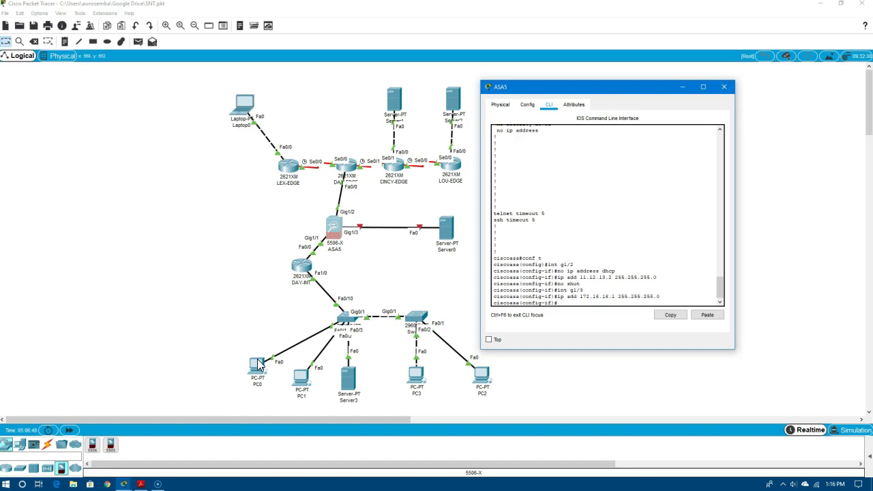
{"action": "type", "text": "no shut"}
{"action": "key", "text": "Return"}
{"action": "type", "text": "end"}
{"action": "key", "text": "Return"}
{"action": "type", "text": "ping 172.16.16.16"}
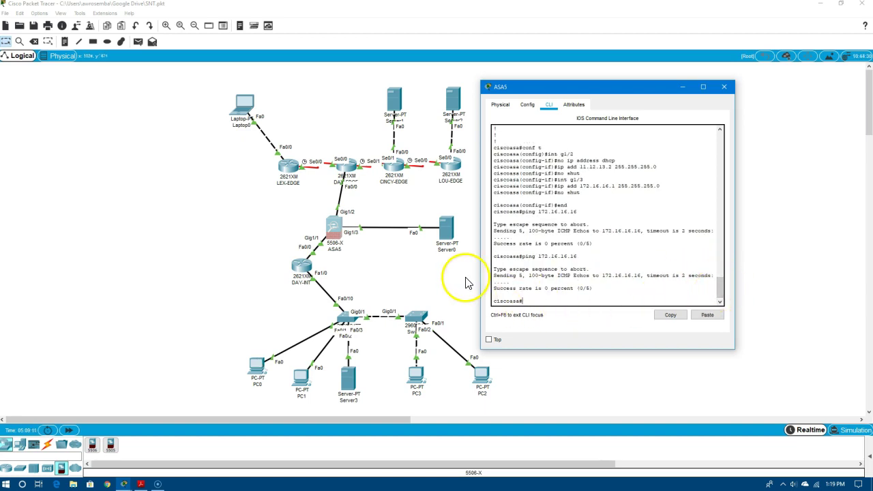
Ping 172.16.16.16 from ASA5 (it fails), then page through show run
{"action": "type", "text": "sgi"}
{"action": "left_click", "coordinate": [544, 279]}
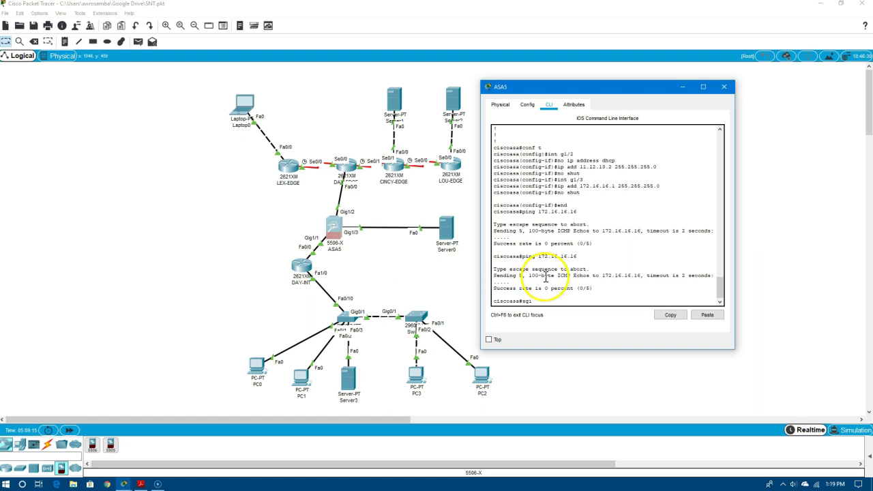
{"action": "key", "text": "BackSpace"}
{"action": "key", "text": "BackSpace"}
{"action": "type", "text": "h"}
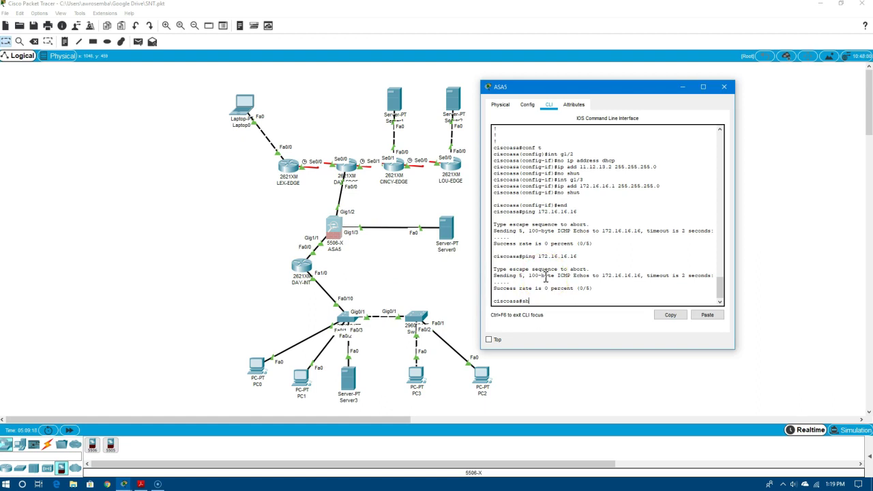
{"action": "type", "text": "ow run"}
{"action": "key", "text": "Return"}
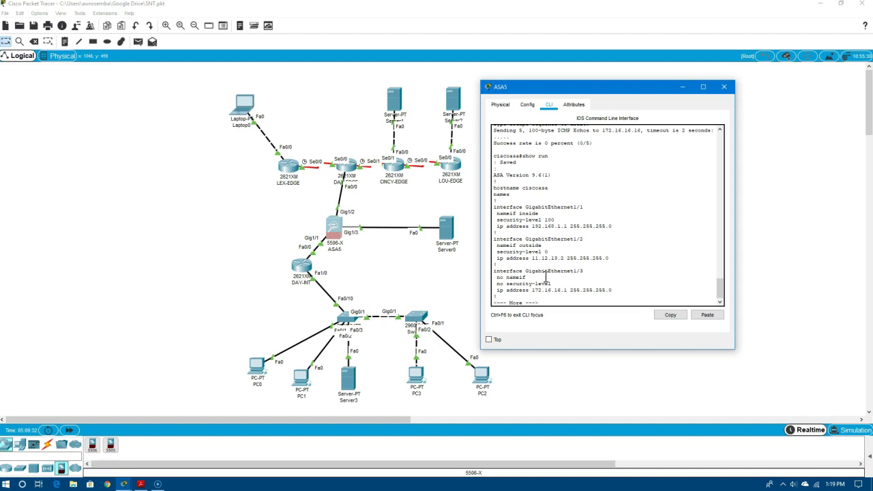
{"action": "key", "text": "space"}
{"action": "key", "text": "space"}
{"action": "key", "text": "space"}
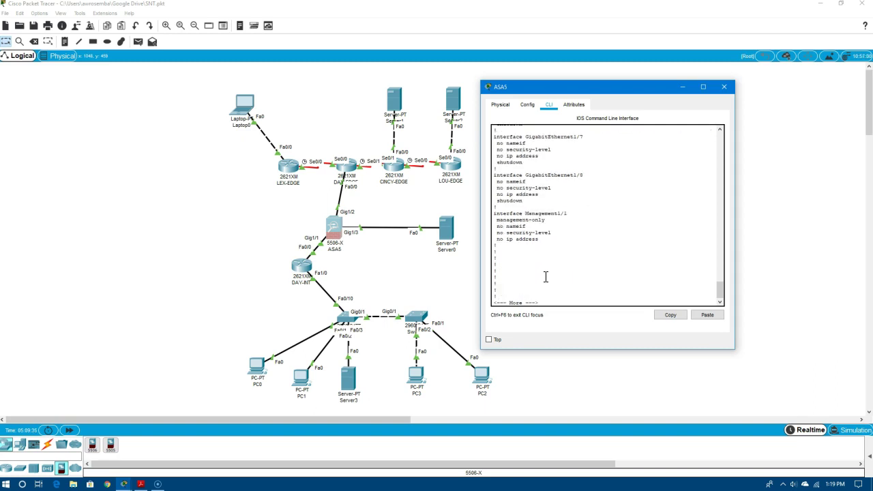
{"action": "type", "text": "int g1/"}
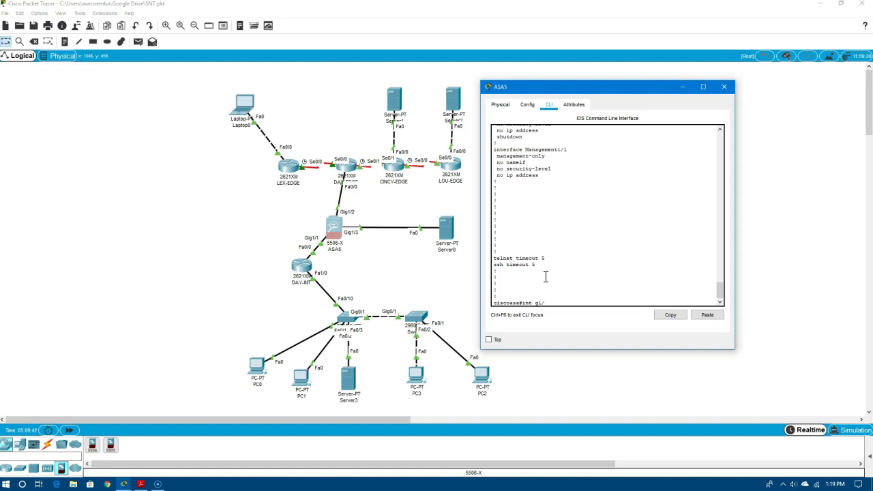
Enter global configuration mode with conf t and select interface g1/3
{"action": "key", "text": "Return"}
{"action": "type", "text": "conf t"}
{"action": "key", "text": "Return"}
{"action": "type", "text": "in"}
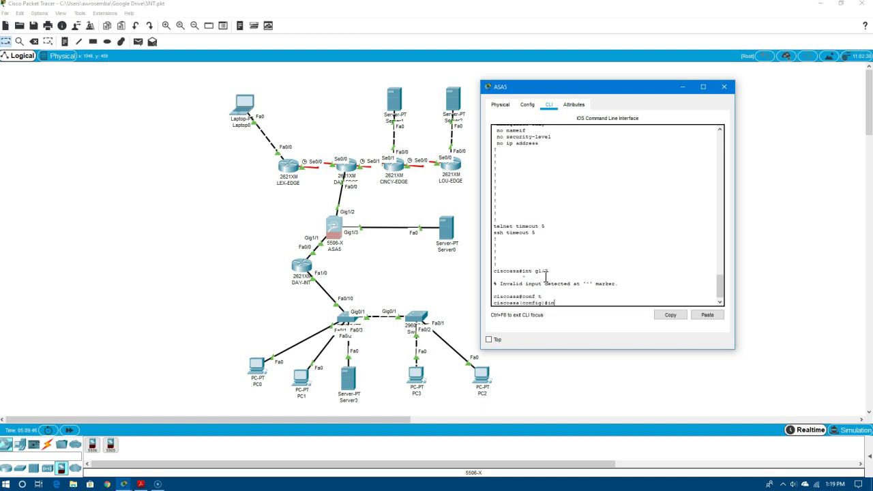
{"action": "type", "text": "t g1/2"}
{"action": "key", "text": "Return"}
{"action": "type", "text": "int g1/3"}
{"action": "key", "text": "Return"}
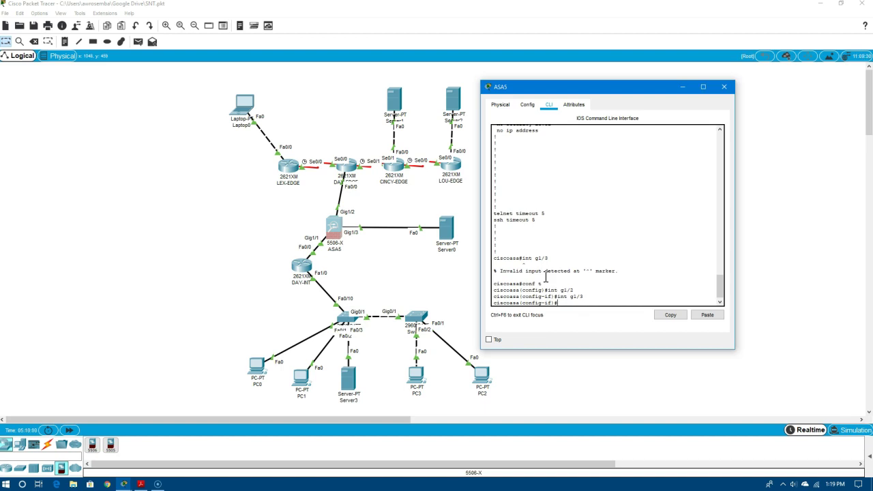
{"action": "left_click", "coordinate": [660, 291]}
Set g1/3 to security-level 50, name it dmz, and enable it with no shut
{"action": "type", "text": "secir"}
{"action": "key", "text": "Tab"}
{"action": "key", "text": "BackSpace"}
{"action": "type", "text": "ur"}
{"action": "key", "text": "Tab"}
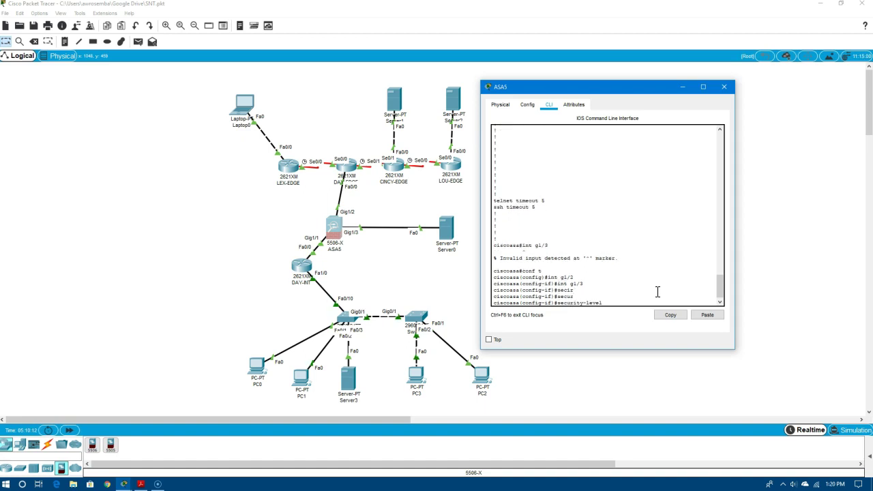
{"action": "type", "text": "50"}
{"action": "key", "text": "Return"}
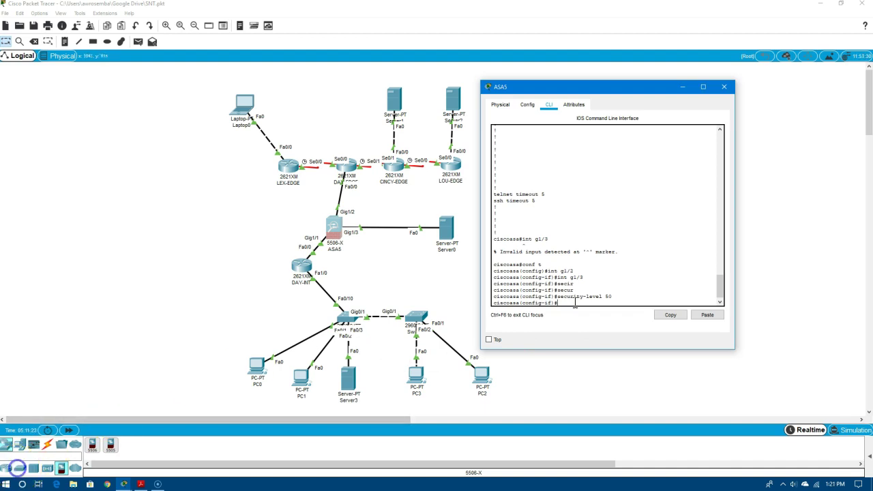
{"action": "type", "text": "nameif dmz"}
{"action": "key", "text": "Return"}
{"action": "type", "text": "no shut"}
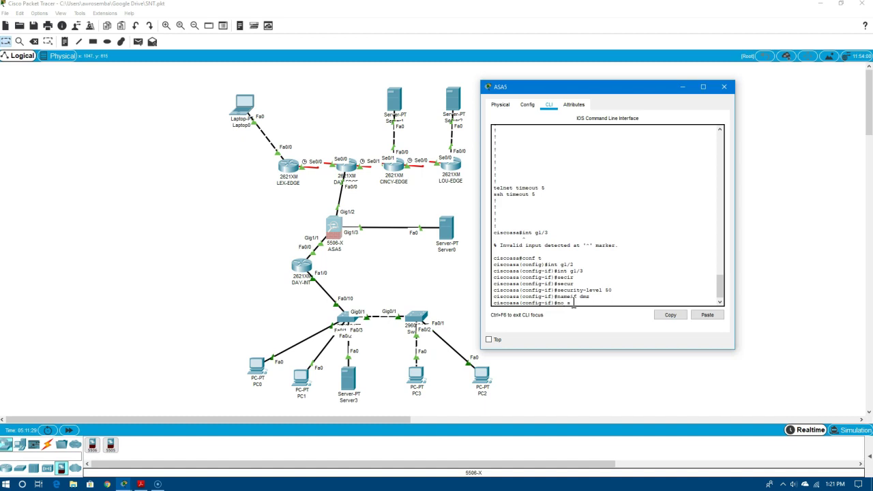
{"action": "key", "text": "Return"}
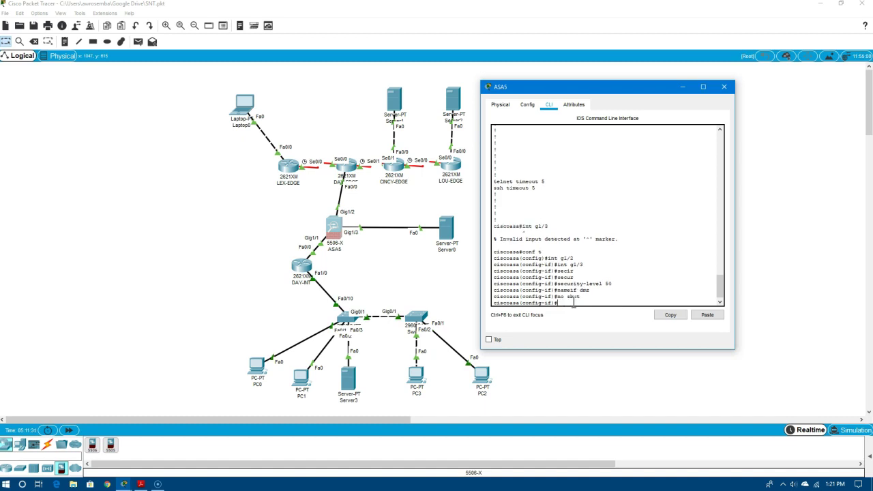
{"action": "left_click", "coordinate": [537, 316]}
Rename the firewall to day-asa and configure its enable password and login passwd
{"action": "type", "text": "ostname day-"}
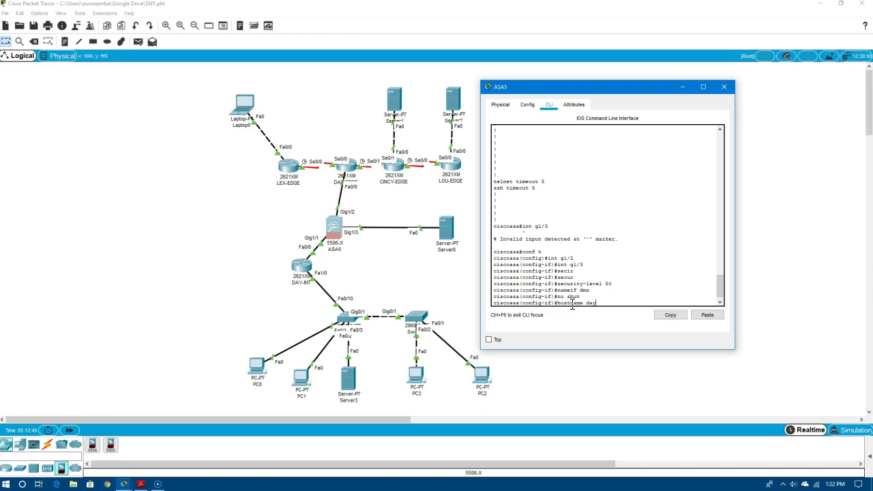
{"action": "type", "text": "adasa"}
{"action": "key", "text": "Return"}
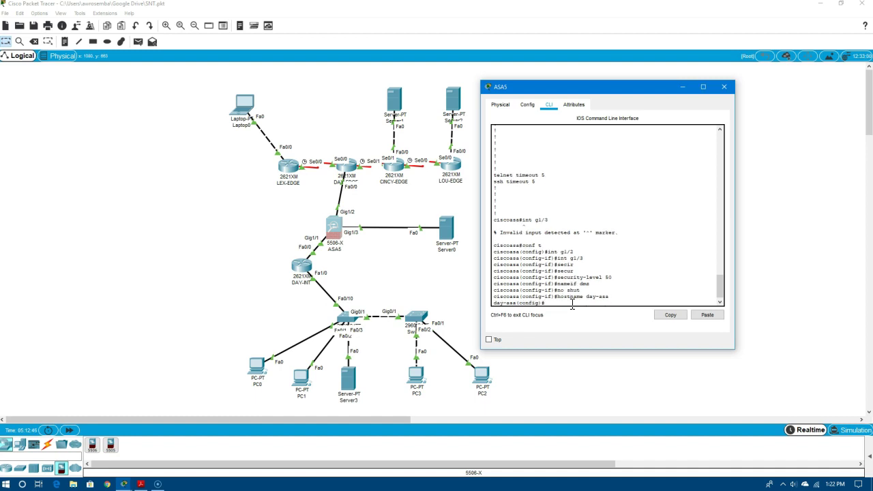
{"action": "type", "text": "enable secret class"}
{"action": "key", "text": "Return"}
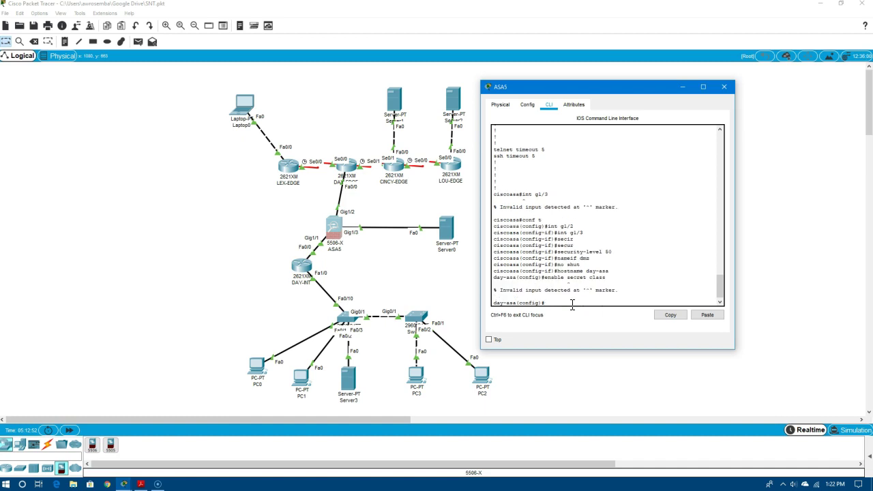
{"action": "type", "text": "enable password class"}
{"action": "key", "text": "Return"}
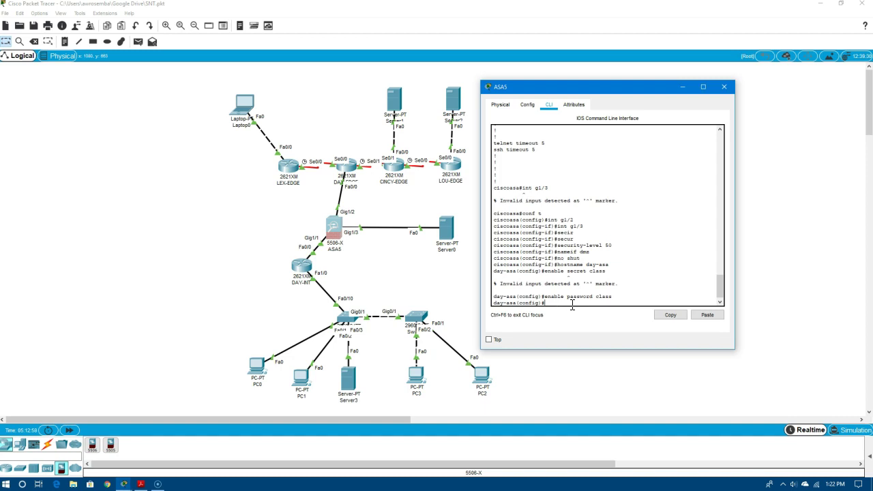
{"action": "type", "text": "passwd class"}
{"action": "key", "text": "Return"}
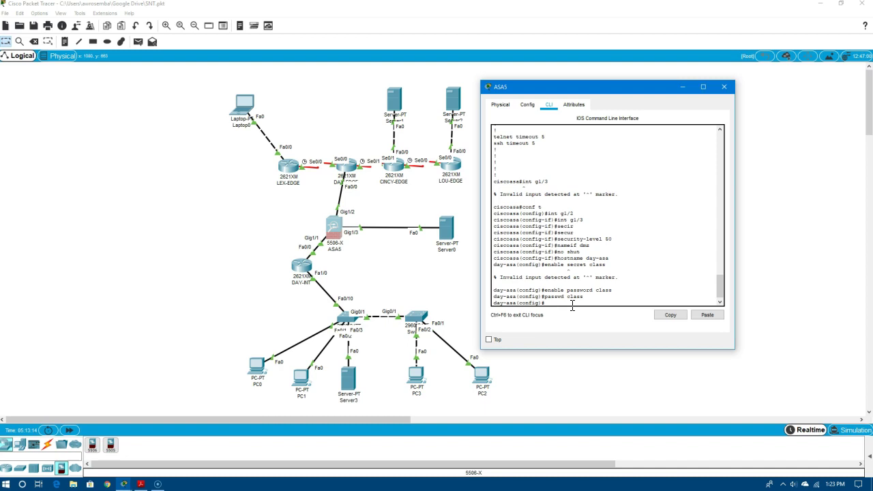
{"action": "left_click", "coordinate": [559, 313]}
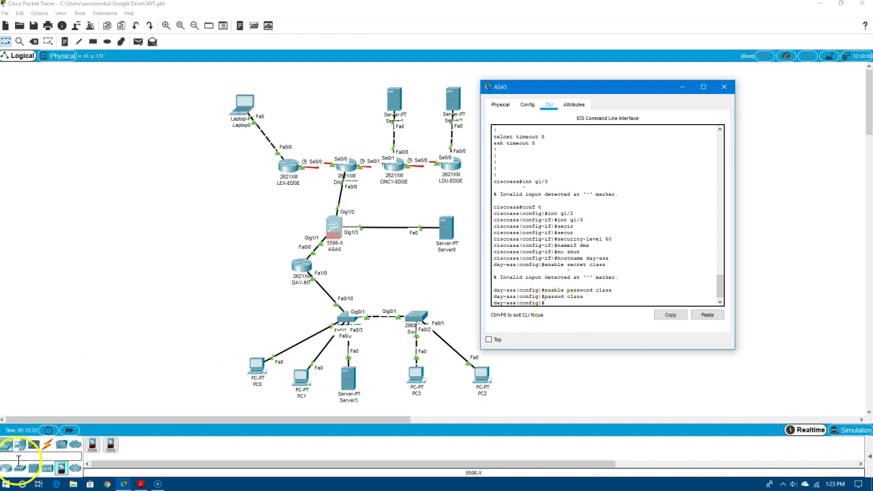
{"action": "left_click_drag", "start_coordinate": [543, 297], "coordinate": [588, 303]}
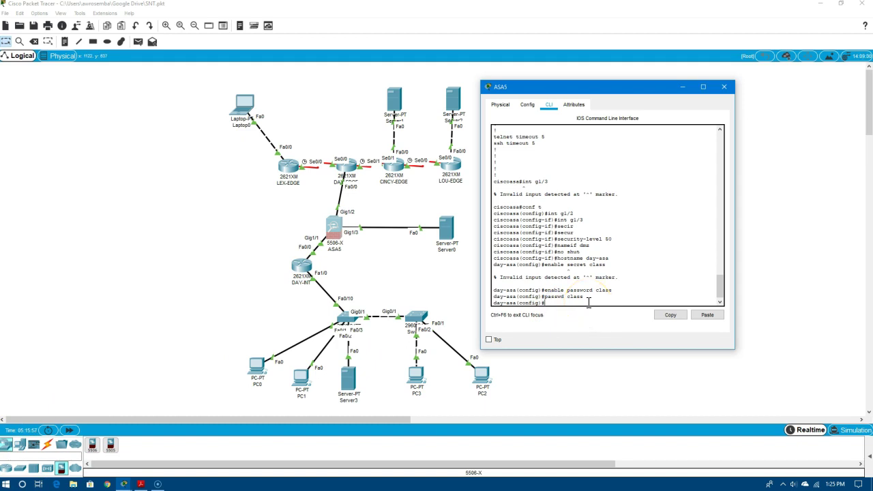
Add a default outside route 0.0.0.0 0.0.0.0 via 11.12.13.1
{"action": "type", "text": "oute"}
{"action": "left_click", "coordinate": [578, 288]}
{"action": "type", "text": "e outside 0.0.0.0 0.0.0.0 11.12.13.136..1"}
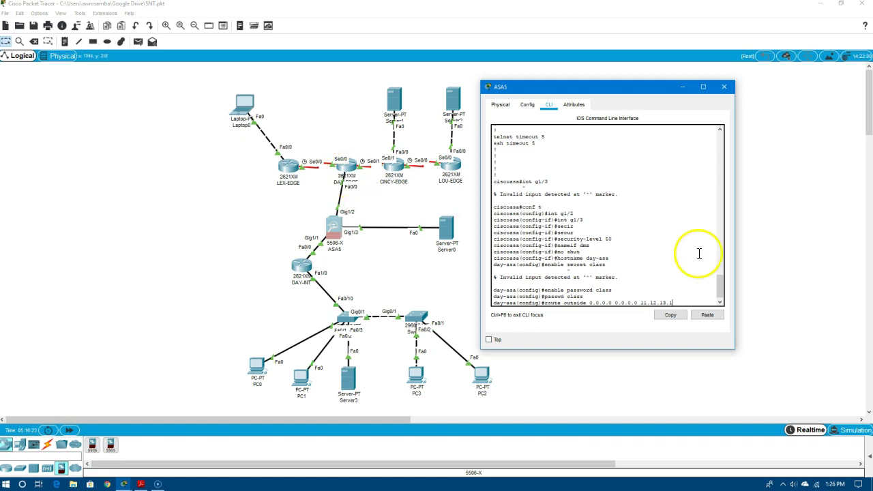
{"action": "key", "text": "Return"}
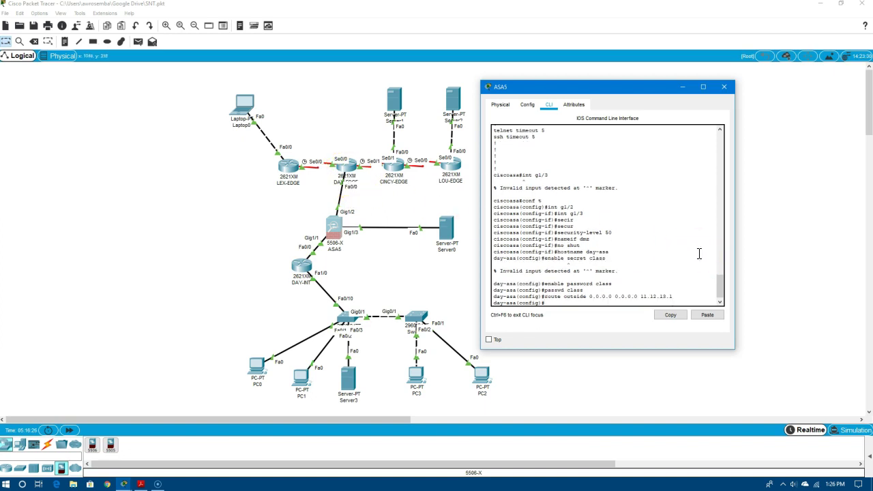
Add an inside route to 192.168.1.0 255.255.255.0 via 192.168.0.2
{"action": "type", "text": "route inside 192"}
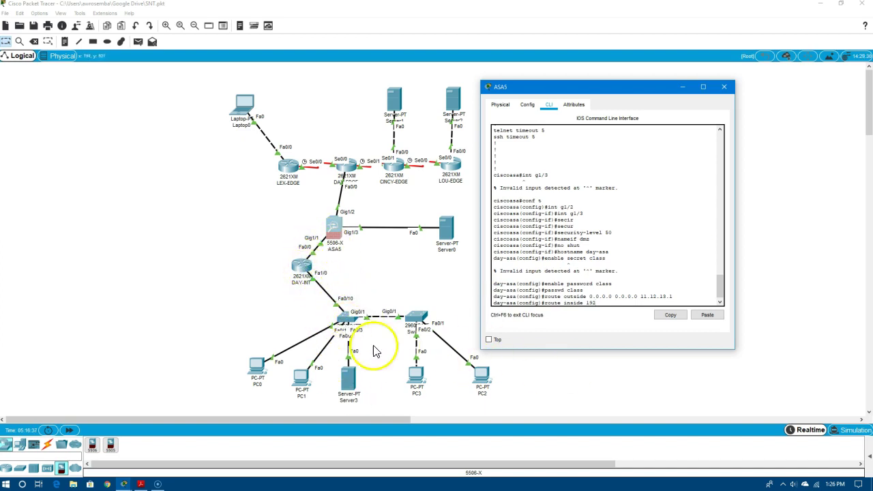
{"action": "type", "text": ".168."}
{"action": "left_click", "coordinate": [660, 273]}
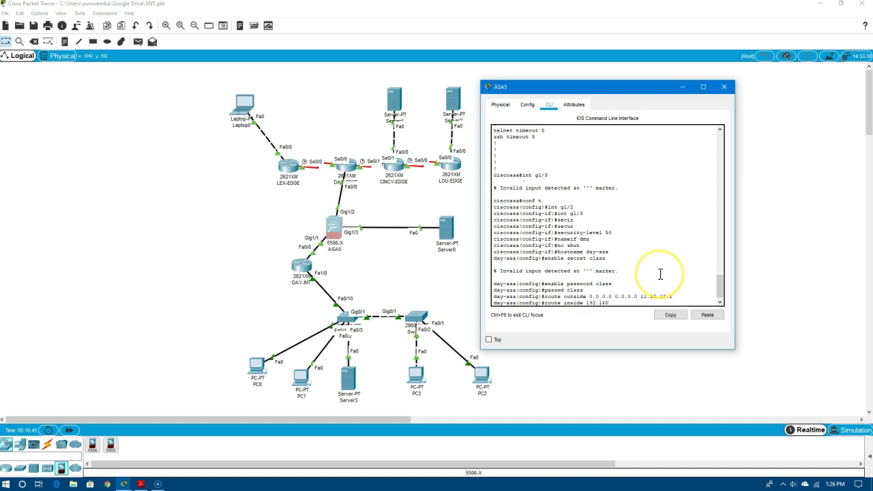
{"action": "type", "text": "1.0"}
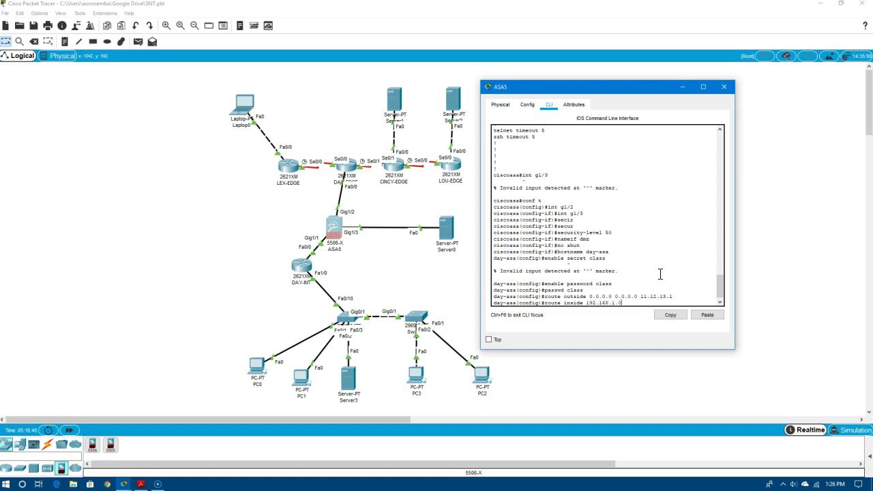
{"action": "type", "text": " 255.255.255.0 192.168.0.2"}
{"action": "key", "text": "Return"}
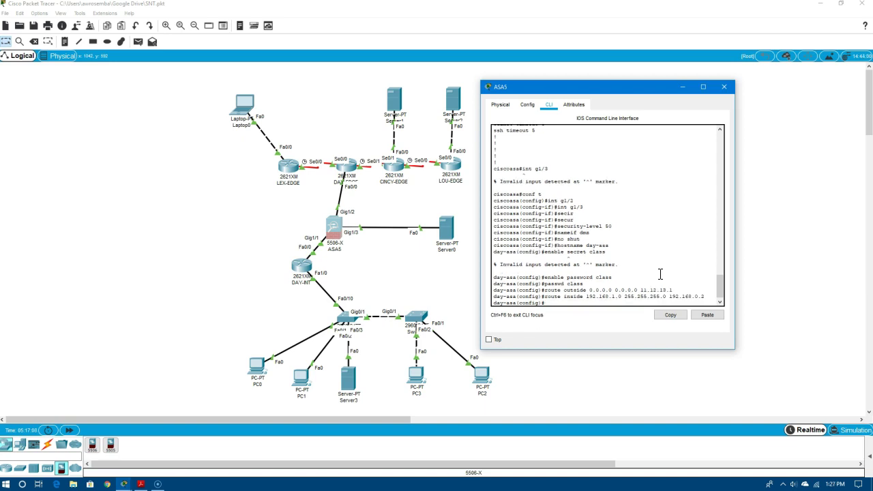
Add matching inside routes to 192.168.2.0 and 192.168.3.0 via 192.168.0.2
{"action": "key", "text": "Up"}
{"action": "key", "text": "Left"}
{"action": "key", "text": "Left"}
{"action": "key", "text": "Left"}
{"action": "key", "text": "Left"}
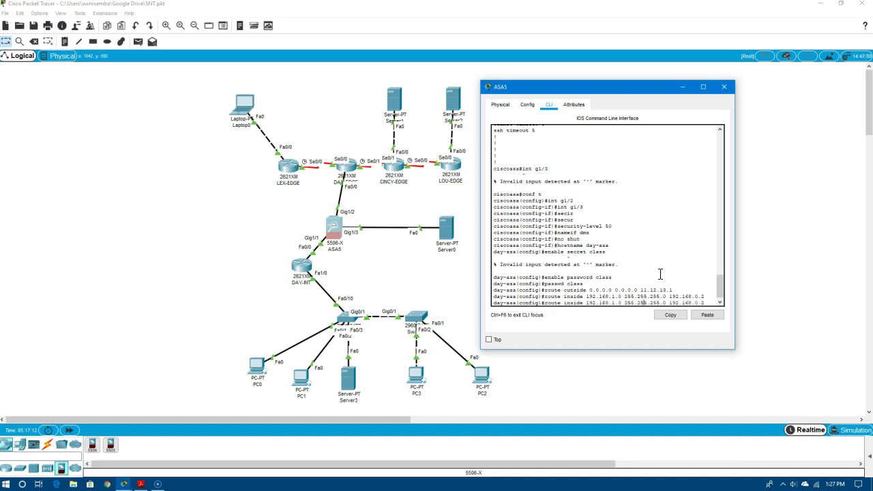
{"action": "key", "text": "Left"}
{"action": "key", "text": "Left"}
{"action": "key", "text": "Left"}
{"action": "key", "text": "BackSpace"}
{"action": "type", "text": "2"}
{"action": "key", "text": "Return"}
{"action": "key", "text": "Up"}
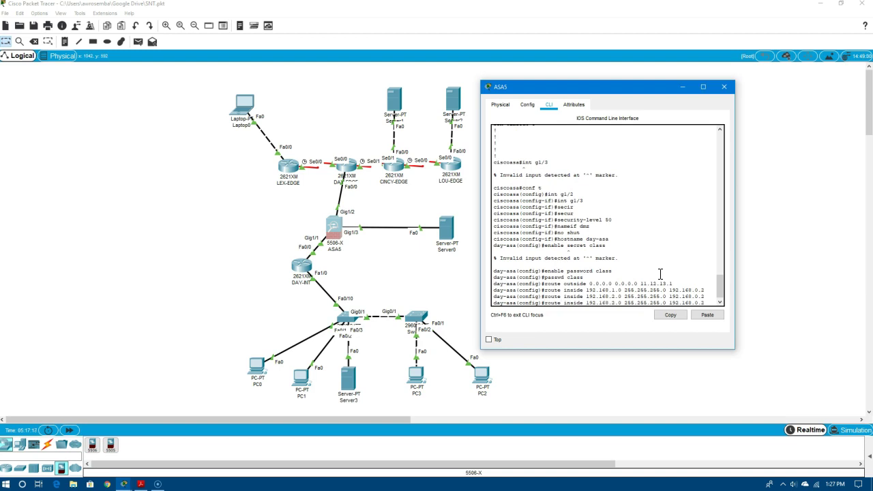
{"action": "key", "text": "Left"}
{"action": "key", "text": "Left"}
{"action": "key", "text": "Left"}
{"action": "key", "text": "Left"}
{"action": "key", "text": "Left"}
{"action": "key", "text": "Left"}
{"action": "key", "text": "Left"}
{"action": "key", "text": "Left"}
{"action": "key", "text": "Left"}
{"action": "key", "text": "Left"}
{"action": "key", "text": "Left"}
{"action": "key", "text": "Left"}
{"action": "key", "text": "Left"}
{"action": "key", "text": "BackSpace"}
{"action": "type", "text": "3"}
{"action": "key", "text": "Return"}
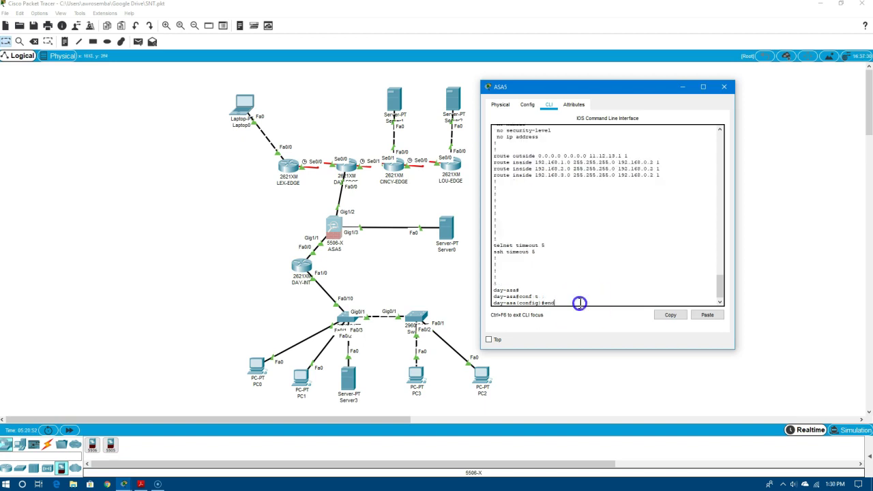
Exit configuration mode and page through show run to confirm the outside default and three inside routes
{"action": "key", "text": "Return"}
{"action": "type", "text": "sa#show run"}
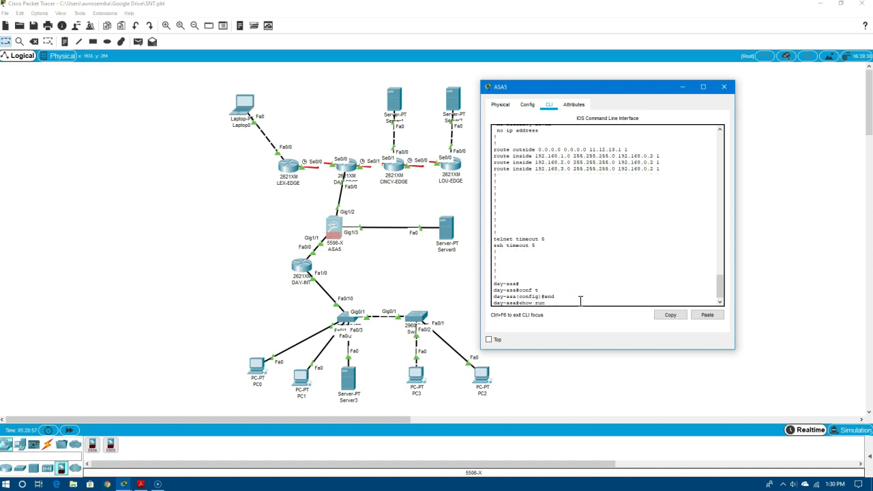
{"action": "key", "text": "Return"}
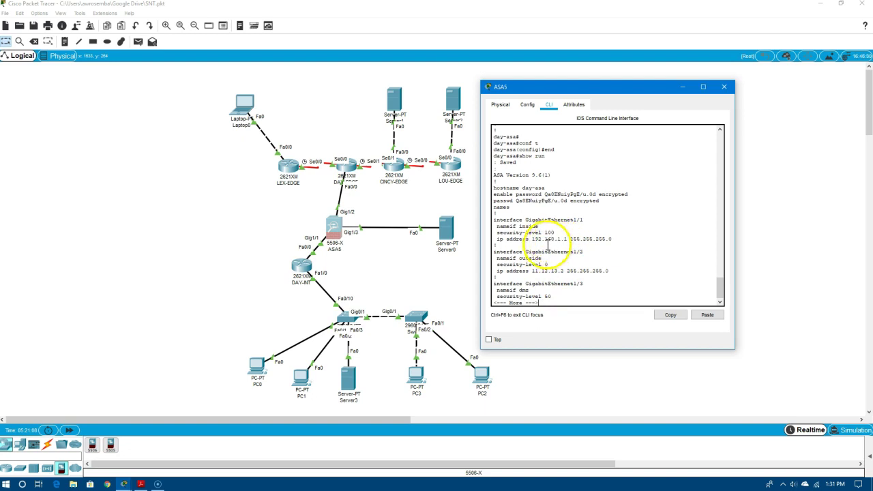
{"action": "key", "text": "space"}
{"action": "key", "text": "space"}
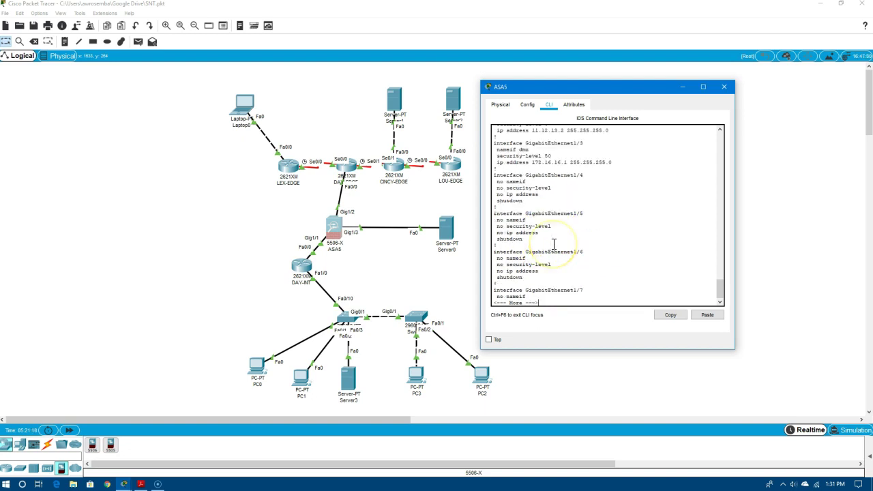
{"action": "key", "text": "space"}
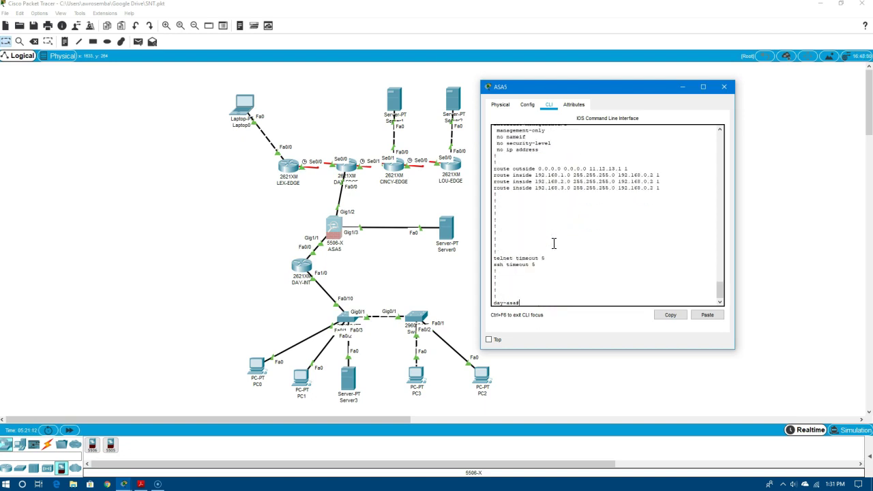
Enter global configuration mode on the ASA and select interface GigabitEthernet1/1
{"action": "type", "text": "conf g"}
{"action": "key", "text": "Return"}
{"action": "type", "text": "conf t"}
{"action": "key", "text": "Return"}
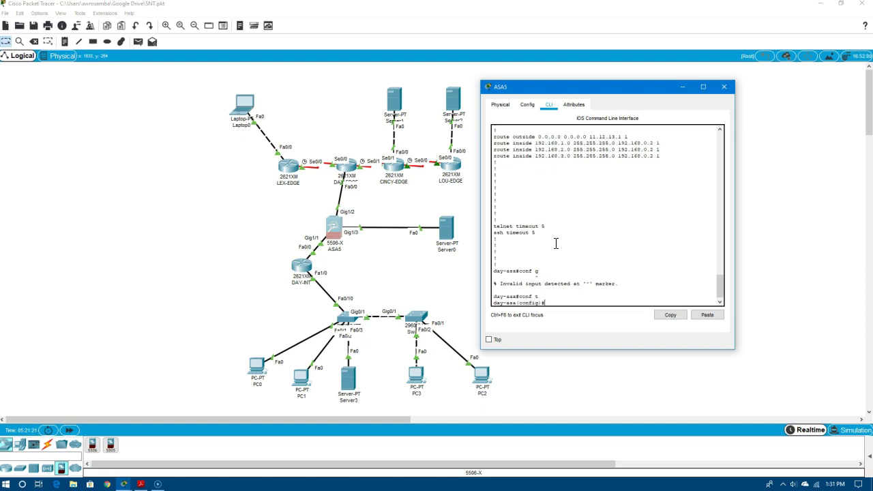
{"action": "left_click", "coordinate": [723, 285]}
{"action": "type", "text": "int gi/1"}
{"action": "mouse_move", "coordinate": [719, 284]}
{"action": "left_mouse_down"}
{"action": "mouse_move", "coordinate": [725, 247]}
{"action": "mouse_move", "coordinate": [721, 293]}
{"action": "left_mouse_up"}
{"action": "key", "text": "Return"}
Assign 192.168.0.1 255.255.255.0, enable the interface with no shut, and end configuration mode
{"action": "type", "text": "ip"}
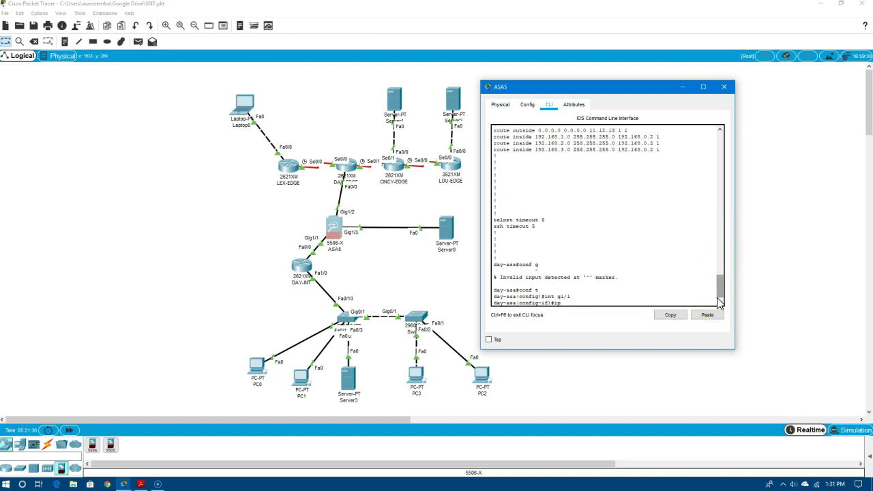
{"action": "type", "text": " add 192.168."}
{"action": "left_click", "coordinate": [729, 292]}
{"action": "type", "text": "0.1 255.255.255.0"}
{"action": "key", "text": "Return"}
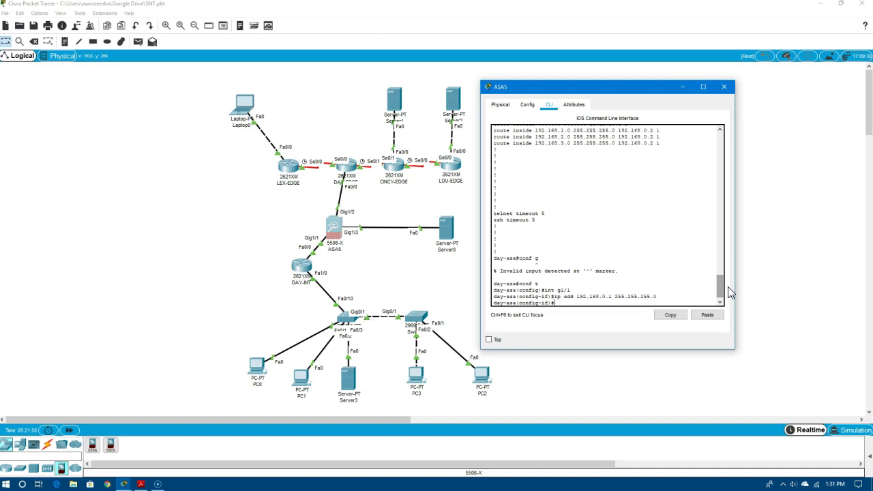
{"action": "type", "text": "no shut"}
{"action": "key", "text": "Return"}
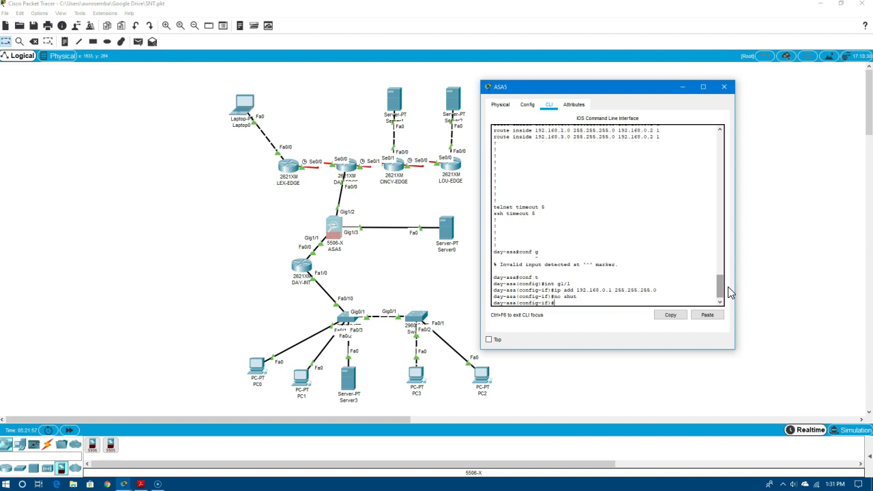
{"action": "type", "text": "end"}
{"action": "key", "text": "Return"}
Review the running configuration and ping the inside router at 192.168.0.2
{"action": "type", "text": "show r"}
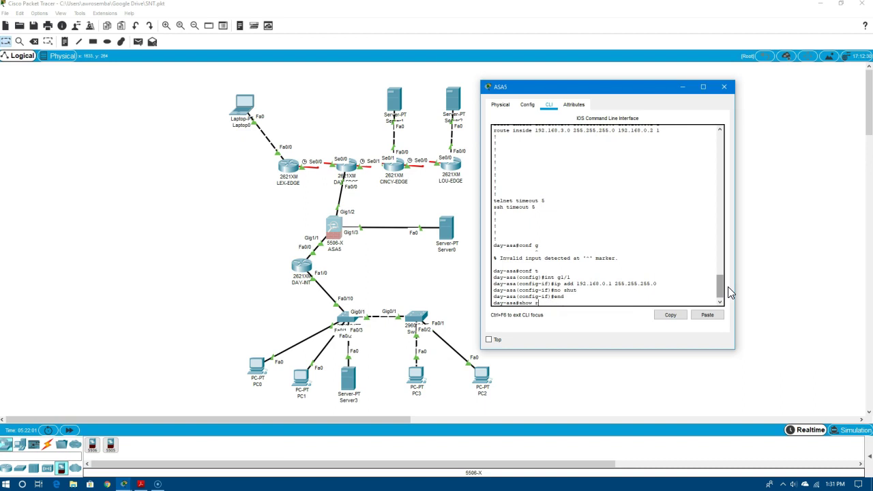
{"action": "type", "text": "un"}
{"action": "key", "text": "Return"}
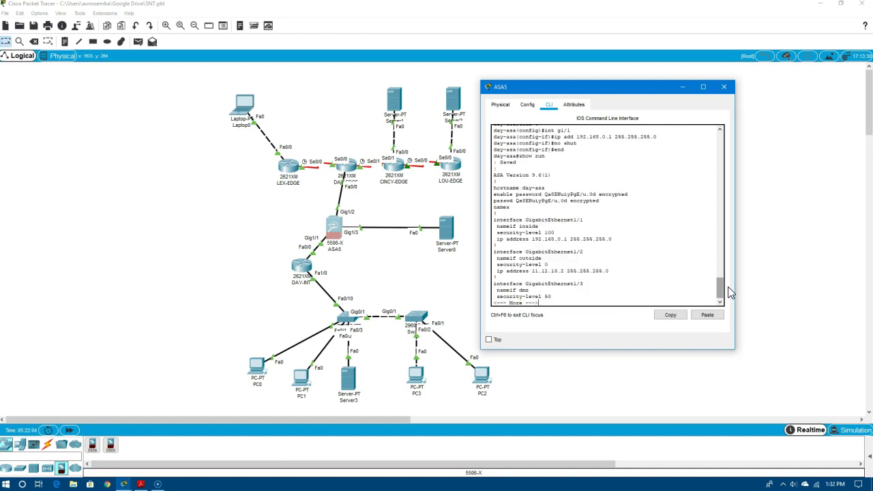
{"action": "key", "text": "space"}
{"action": "key", "text": "space"}
{"action": "key", "text": "space"}
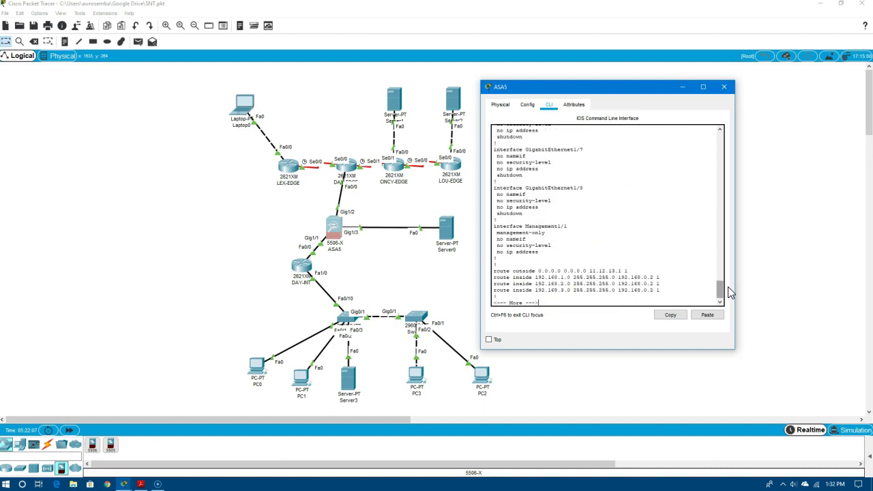
{"action": "type", "text": "pi"}
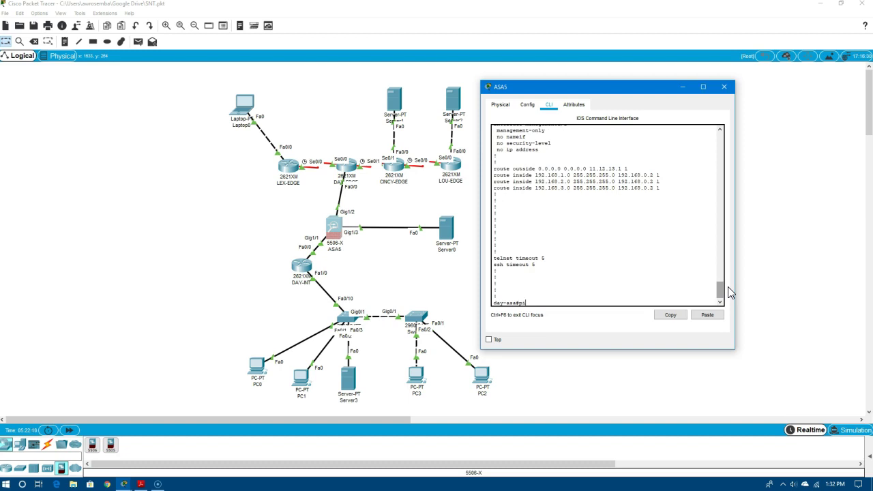
{"action": "type", "text": "ng 192.168.0.2"}
{"action": "key", "text": "Return"}
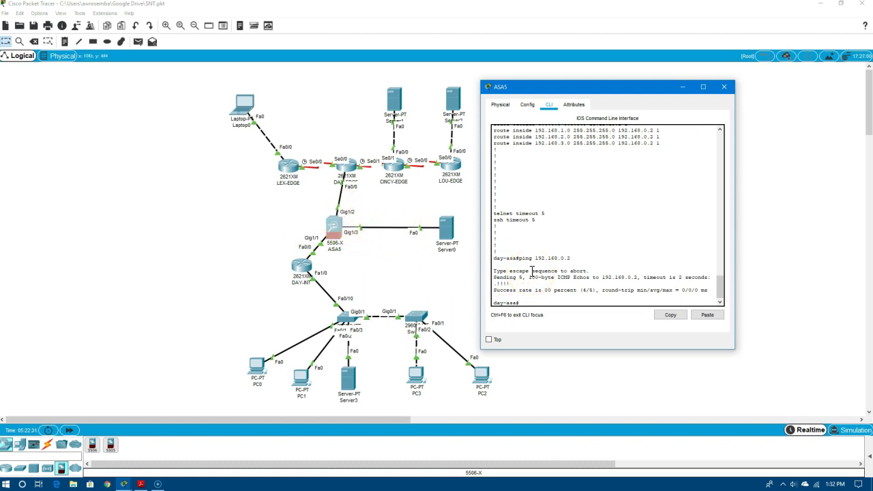
Ping the outside gateway 11.12.13.1 and the DMZ server 172.16.16.16 from the ASA
{"action": "type", "text": "ng 11.12.13.1"}
{"action": "key", "text": "Return"}
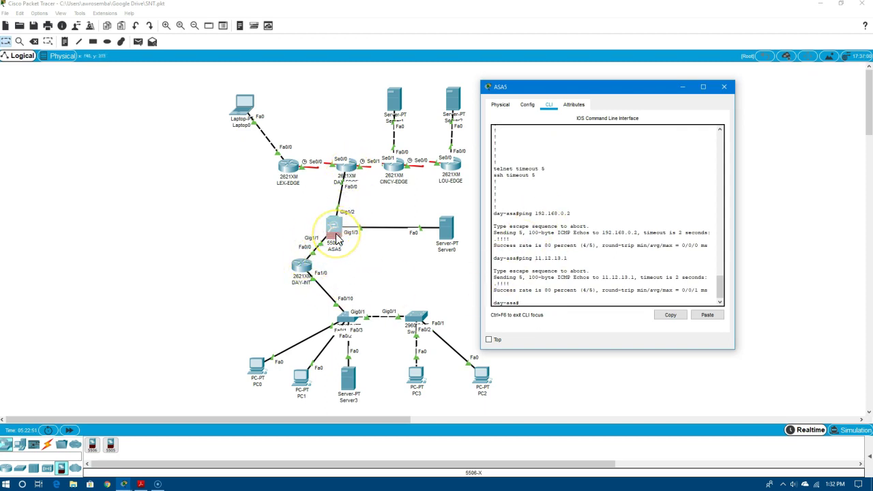
{"action": "key", "text": "BackSpace"}
{"action": "key", "text": "BackSpace"}
{"action": "key", "text": "BackSpace"}
{"action": "key", "text": "BackSpace"}
{"action": "key", "text": "BackSpace"}
{"action": "key", "text": "BackSpace"}
{"action": "key", "text": "BackSpace"}
{"action": "key", "text": "BackSpace"}
{"action": "type", "text": "7"}
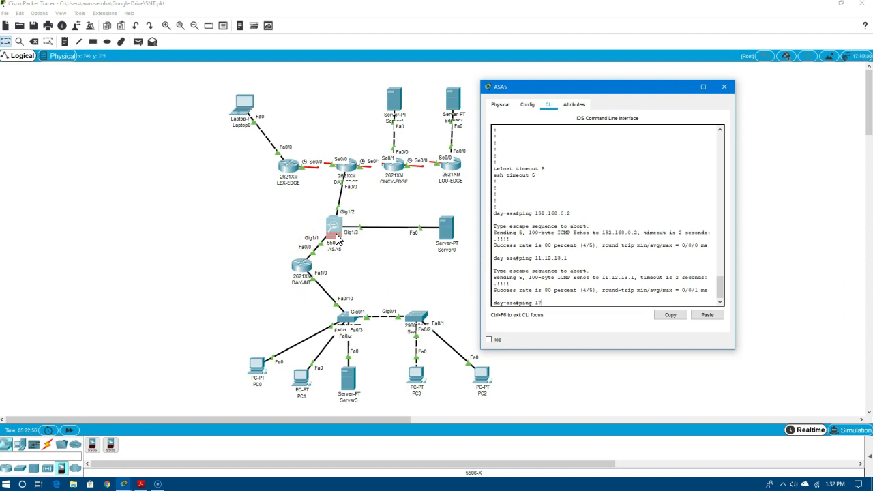
{"action": "type", "text": "2.16.16.16"}
{"action": "key", "text": "Return"}
{"action": "left_click", "coordinate": [338, 238]}
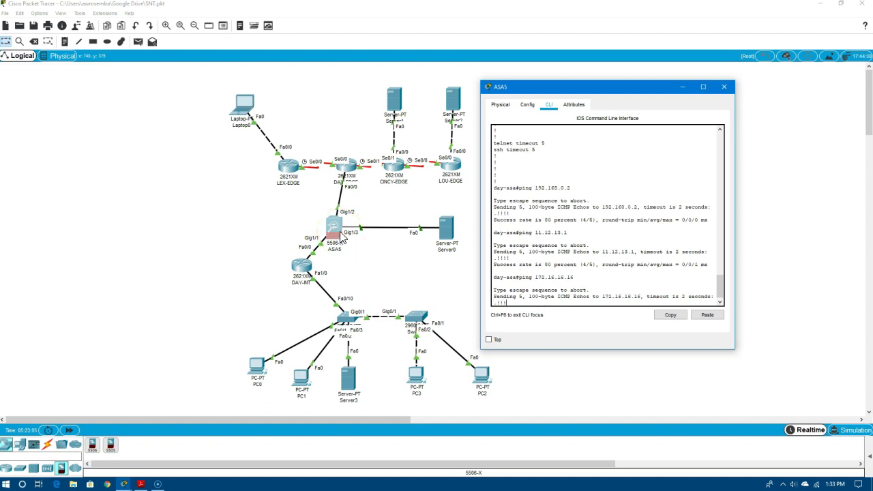
{"action": "left_click", "coordinate": [446, 231]}
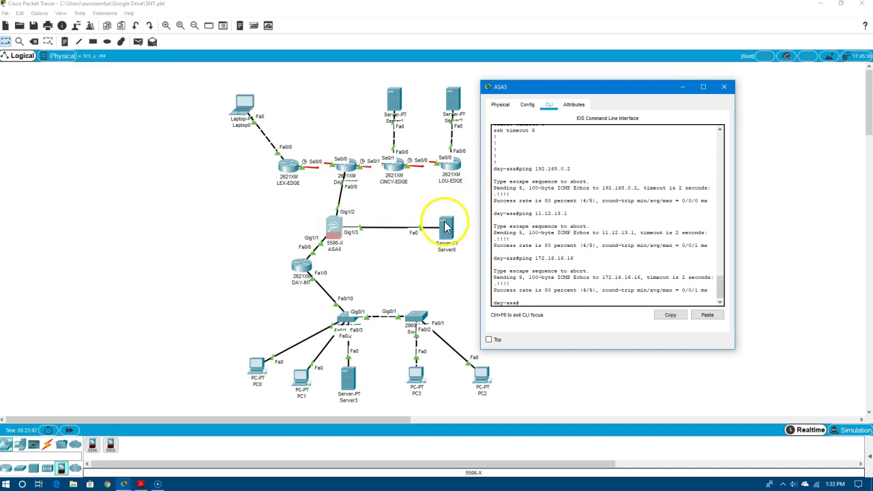
{"action": "left_click", "coordinate": [444, 232]}
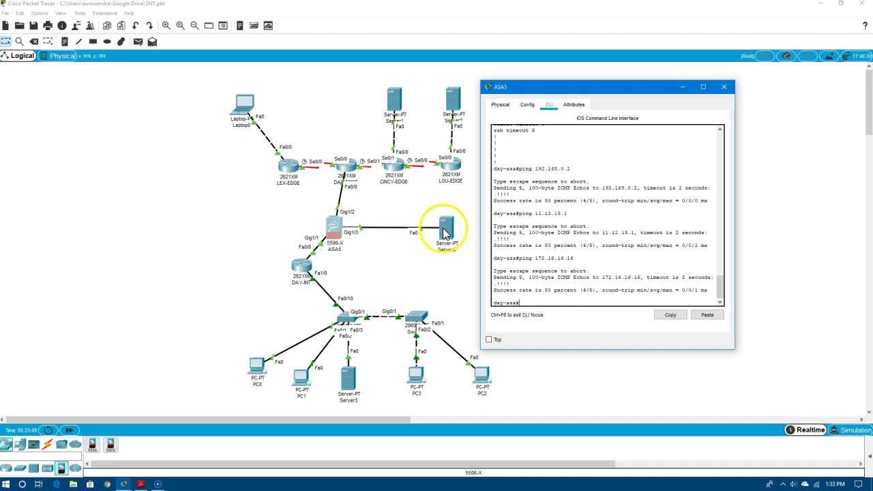
{"action": "left_click", "coordinate": [333, 229]}
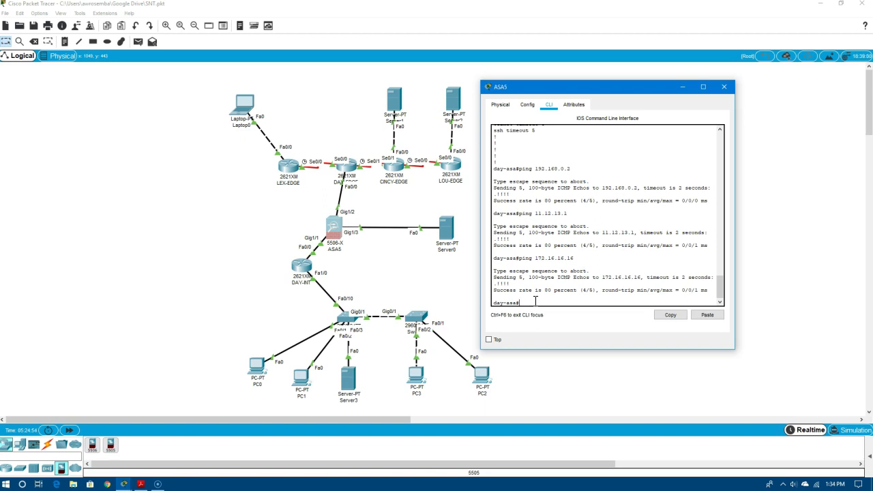
Create access list OUT-IN permitting ip any any and apply it inbound on interface outside
{"action": "type", "text": "ccess-"}
{"action": "key", "text": "BackSpace"}
{"action": "key", "text": "BackSpace"}
{"action": "key", "text": "BackSpace"}
{"action": "key", "text": "BackSpace"}
{"action": "key", "text": "BackSpace"}
{"action": "key", "text": "BackSpace"}
{"action": "key", "text": "BackSpace"}
{"action": "type", "text": "conf t"}
{"action": "key", "text": "Return"}
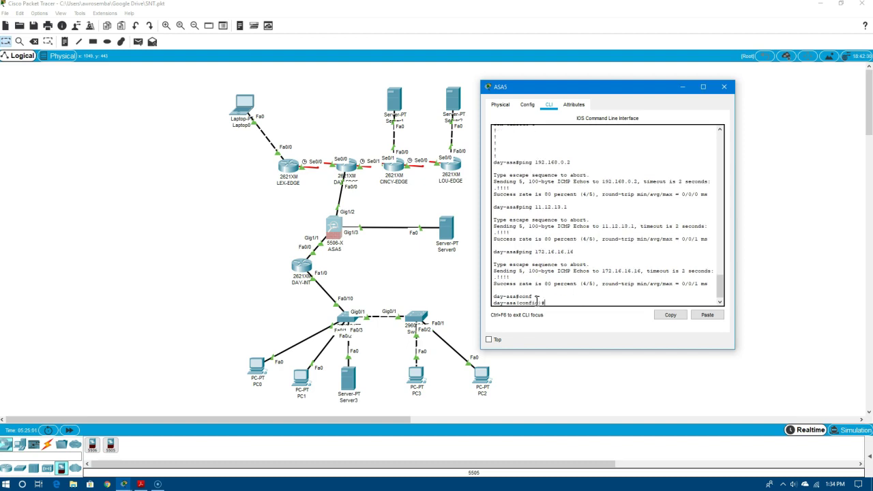
{"action": "type", "text": "access-list OUT-IN extended per"}
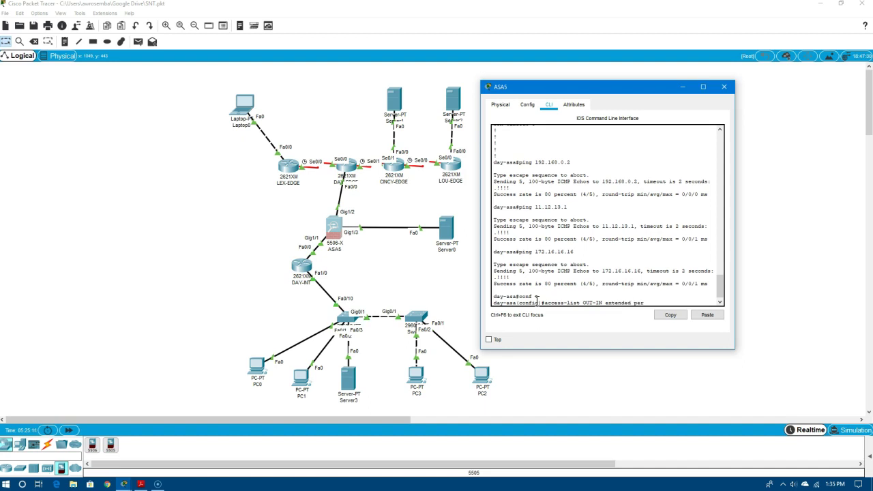
{"action": "type", "text": "mit ip any any"}
{"action": "key", "text": "Return"}
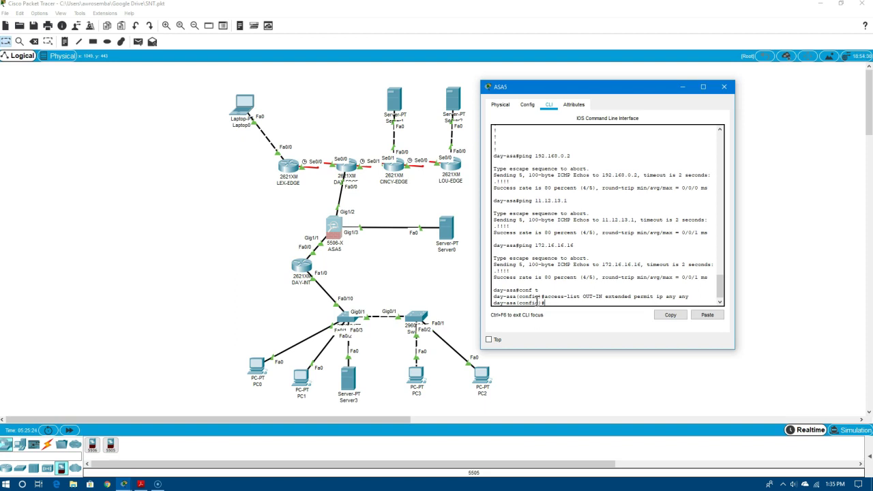
{"action": "type", "text": "access-g"}
{"action": "type", "text": "rou"}
{"action": "type", "text": "p p"}
{"action": "type", "text": "OUT"}
{"action": "type", "text": "-IN "}
{"action": "type", "text": "in interf"}
{"action": "type", "text": "ace outside"}
{"action": "key", "text": "Return"}
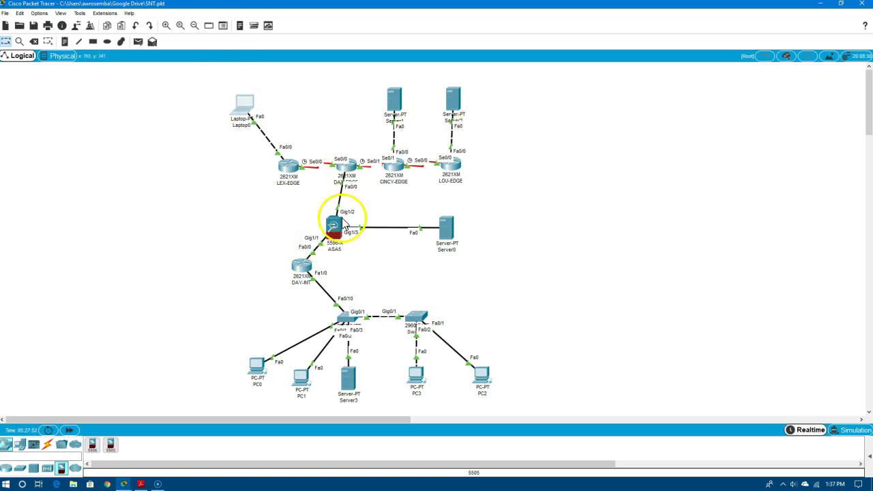
{"action": "mouse_move", "coordinate": [343, 223]}
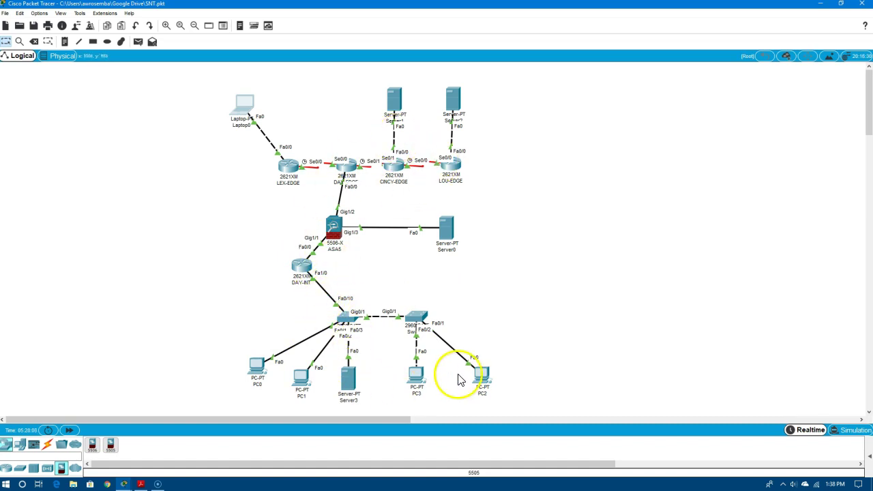
Create network object inside-net with subnet 192.168.0.0 255.255.255.0 in the ASA CLI
{"action": "left_click", "coordinate": [335, 230]}
{"action": "left_click", "coordinate": [568, 289]}
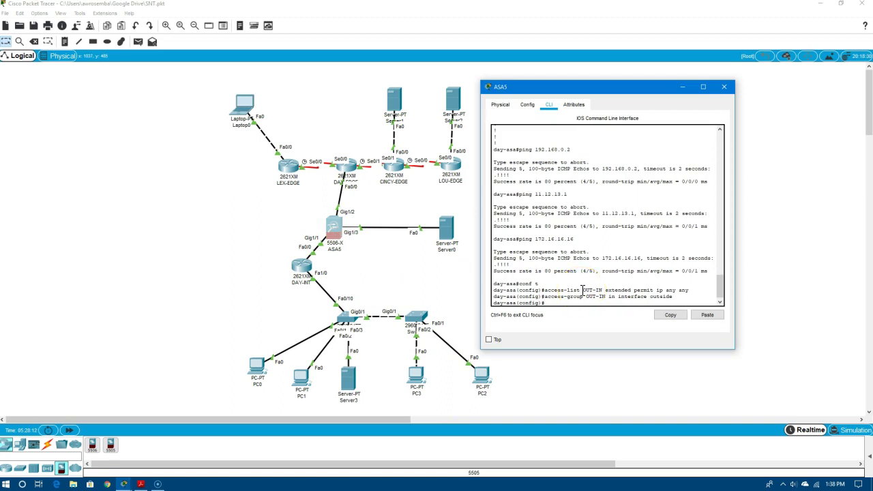
{"action": "type", "text": "object network inside-net"}
{"action": "key", "text": "Return"}
{"action": "type", "text": "subnet"}
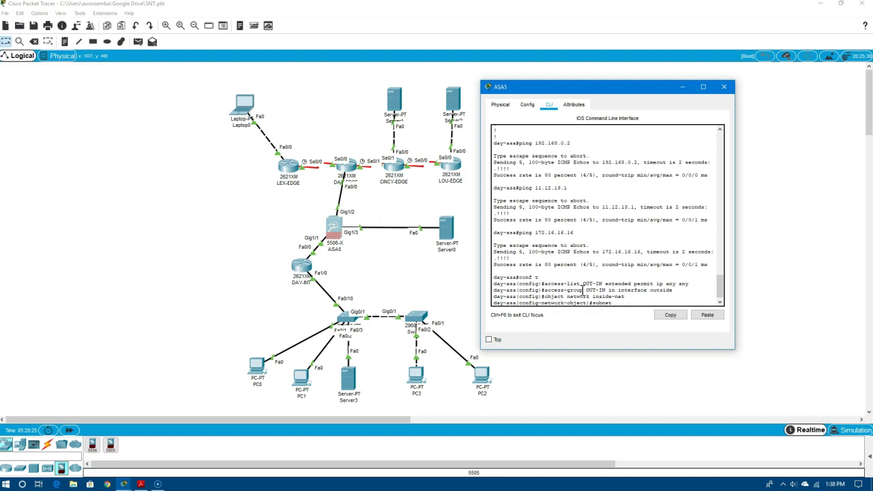
{"action": "type", "text": " 192.168.0.0 255.255.255.0"}
{"action": "key", "text": "Return"}
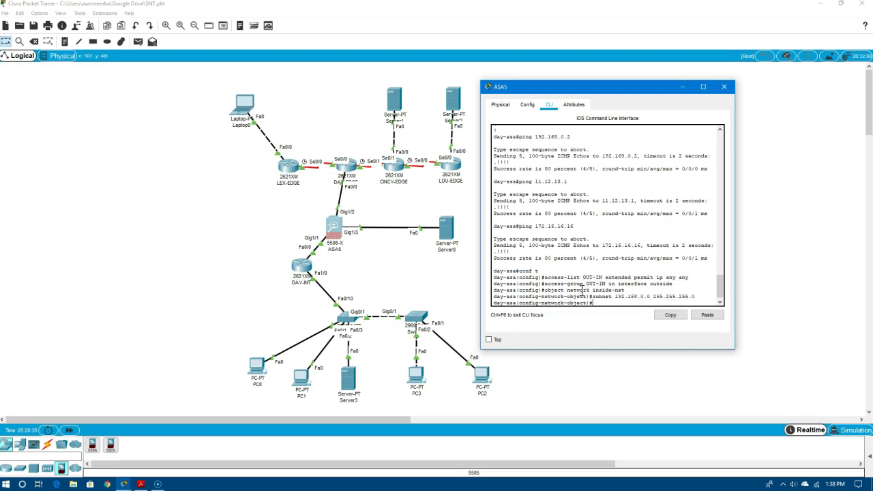
Add nat (inside,outside) dynamic interface and begin the dmz-net network object
{"action": "type", "text": "nat (inside,outside) dynamic interface"}
{"action": "key", "text": "Return"}
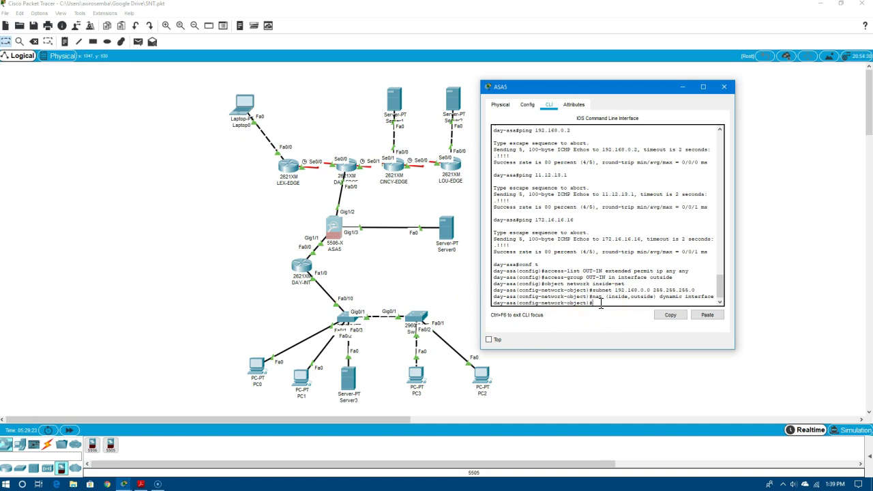
{"action": "type", "text": "sho"}
{"action": "type", "text": "ork "}
{"action": "type", "text": "dmz"}
{"action": "type", "text": "0"}
{"action": "type", "text": "net"}
{"action": "key", "text": "Return"}
Set dmz-net to host 172.16.16.16 with nat (dmz,outside) static 11.12.13.16
{"action": "type", "text": "host 172.16.16.16"}
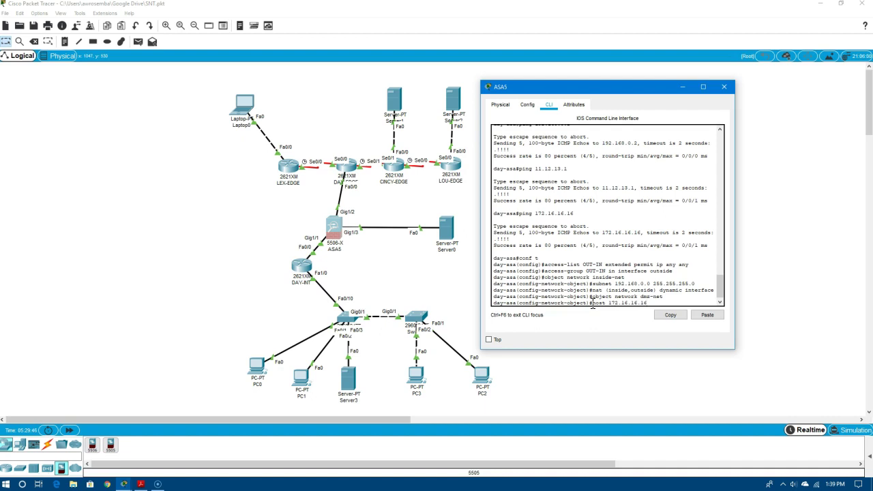
{"action": "key", "text": "Return"}
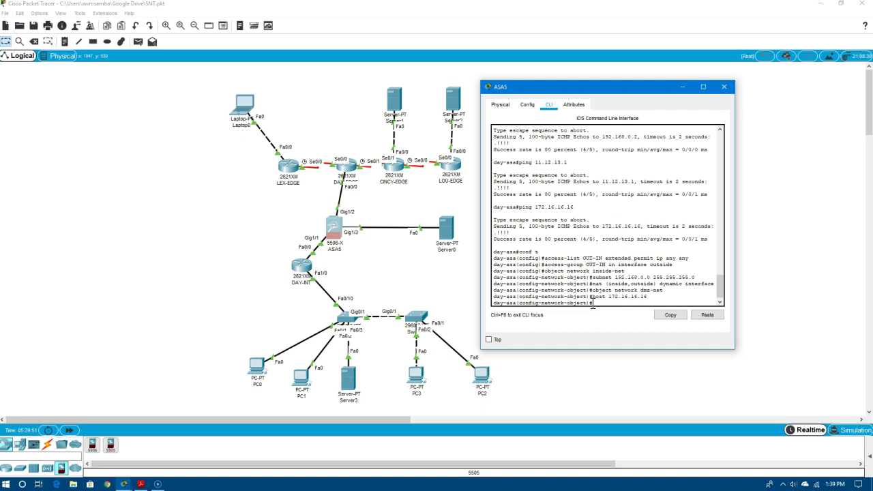
{"action": "type", "text": "nat (dmz, outside) st"}
{"action": "key", "text": "BackSpace"}
{"action": "key", "text": "BackSpace"}
{"action": "key", "text": "BackSpace"}
{"action": "key", "text": "BackSpace"}
{"action": "key", "text": "BackSpace"}
{"action": "key", "text": "BackSpace"}
{"action": "type", "text": "stati"}
{"action": "type", "text": ".12"}
{"action": "key", "text": "Return"}
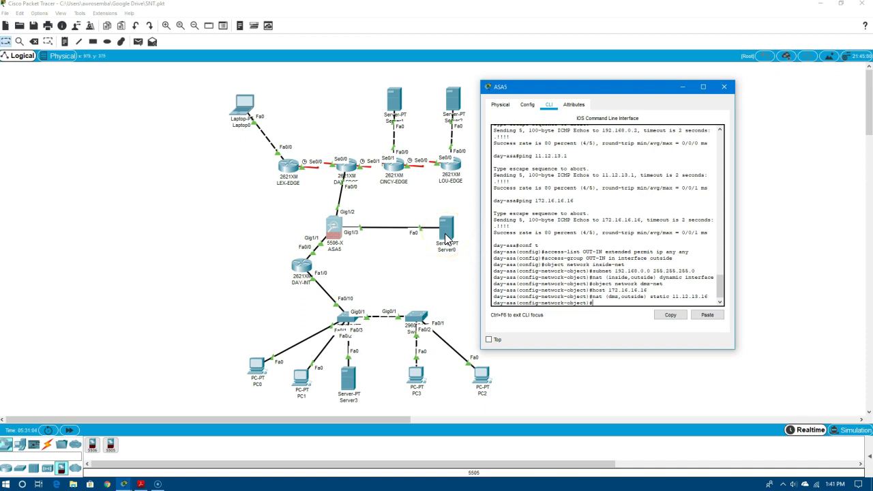
Exit configuration mode and save the configuration with copy run start
{"action": "key", "text": "Return"}
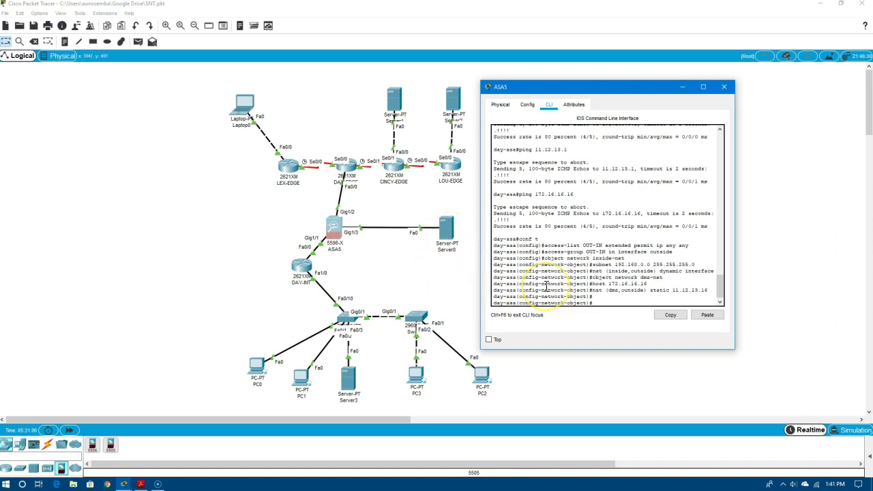
{"action": "type", "text": "end"}
{"action": "key", "text": "Return"}
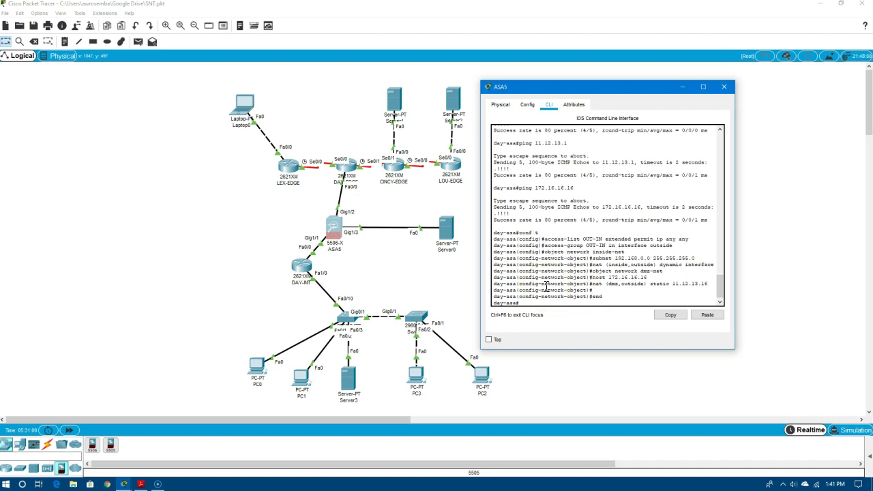
{"action": "type", "text": "copy run start"}
{"action": "key", "text": "Return"}
{"action": "key", "text": "Return"}
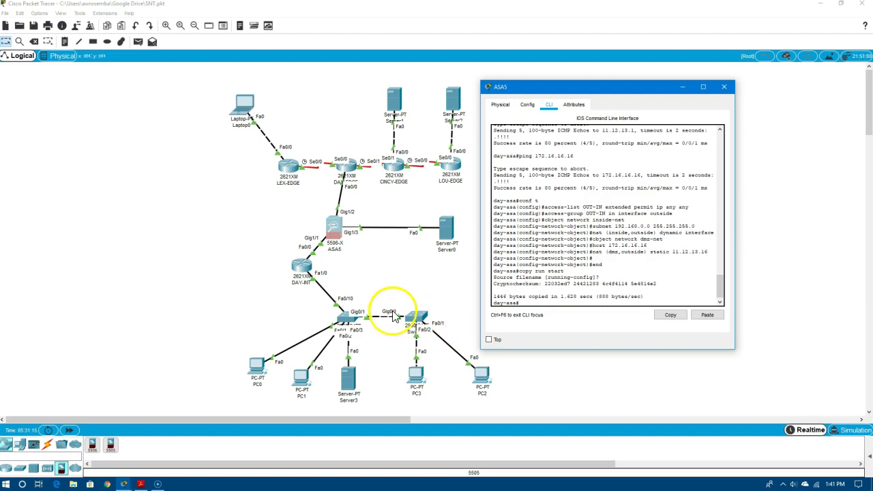
{"action": "left_click", "coordinate": [245, 109]}
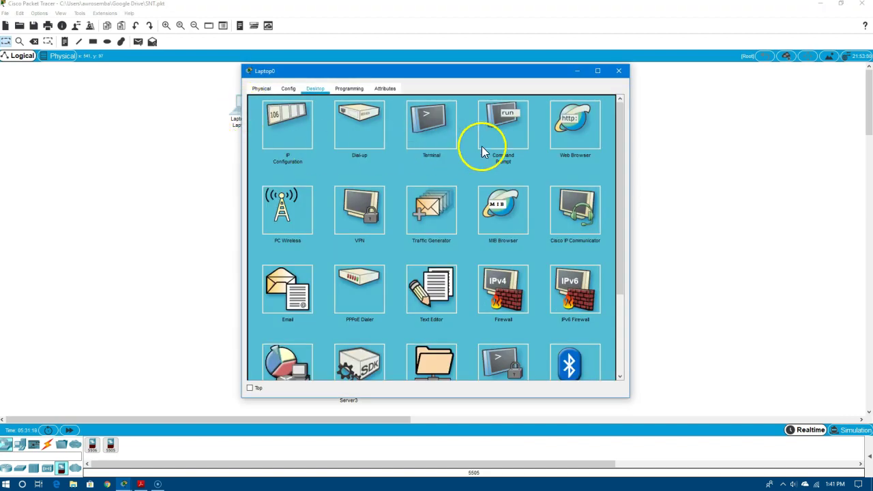
{"action": "left_click", "coordinate": [581, 135]}
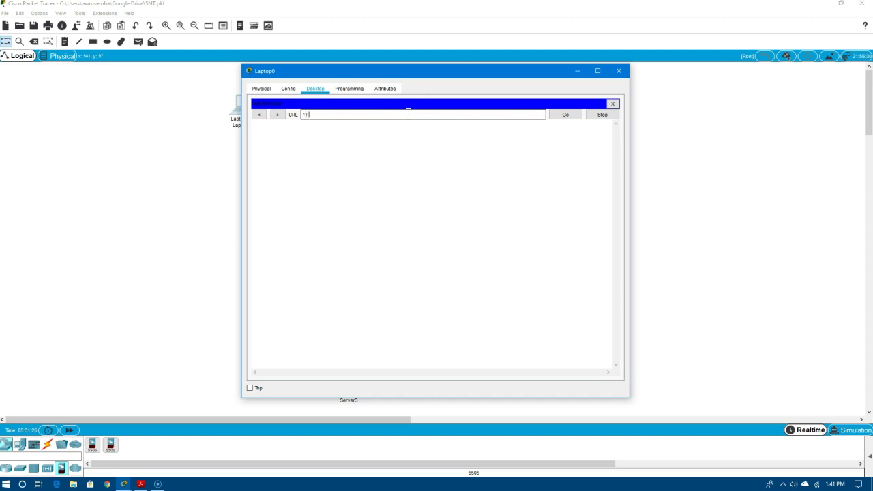
{"action": "key", "text": "Return"}
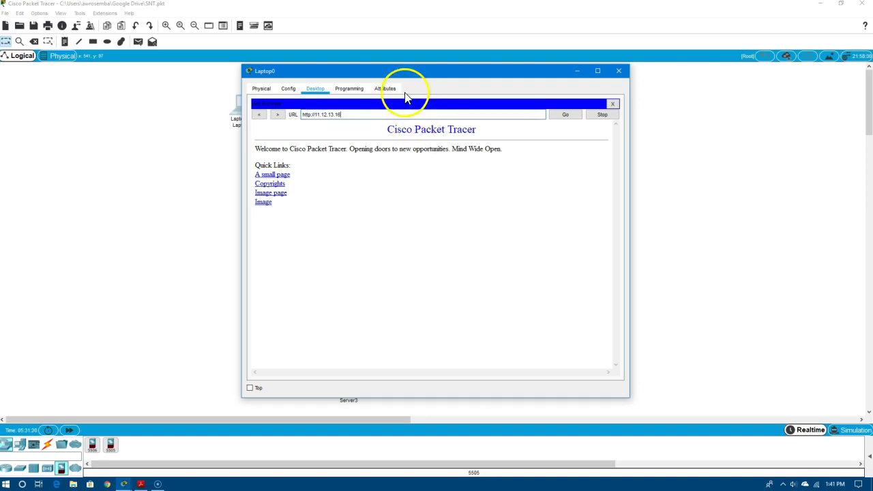
{"action": "left_click_drag", "start_coordinate": [406, 72], "coordinate": [641, 71]}
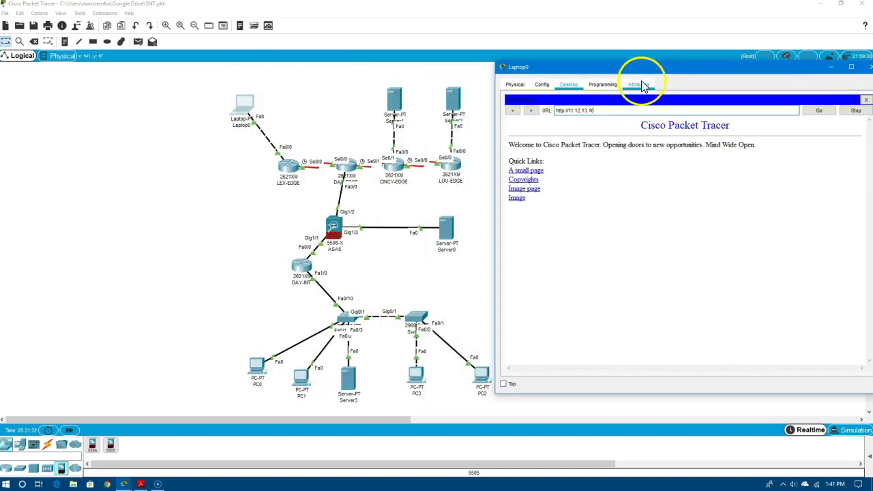
{"action": "left_click", "coordinate": [447, 229]}
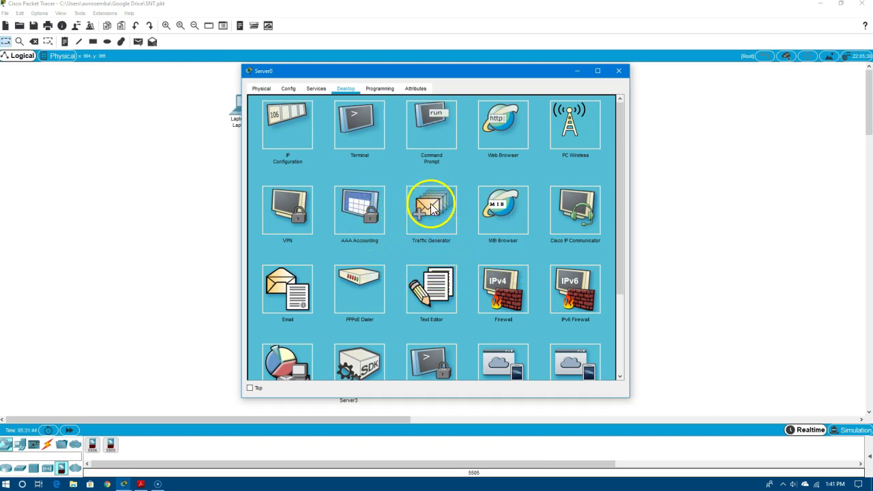
Replace 'Cisco Packet Tracer' with 'the DMZ.' in Server0's HTTP index.html and save over it
{"action": "scroll", "coordinate": [450, 167], "scroll_direction": "down", "scroll_amount": 3}
{"action": "left_click", "coordinate": [316, 89]}
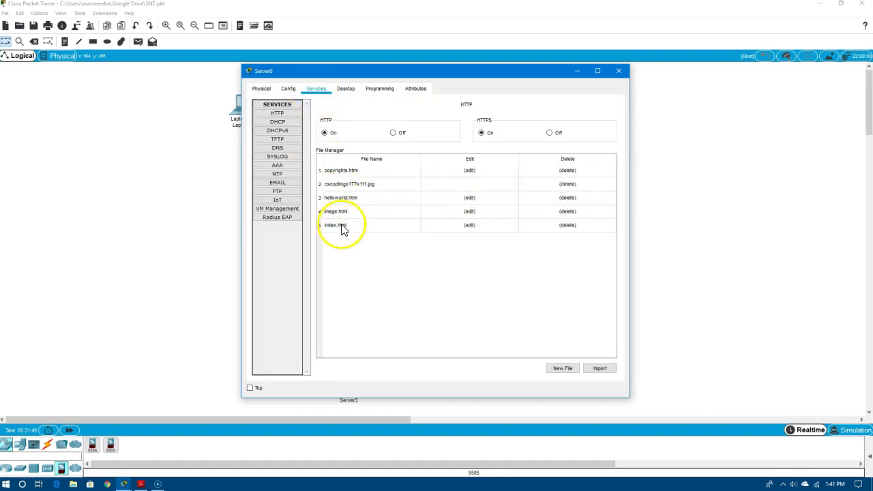
{"action": "left_click", "coordinate": [470, 225]}
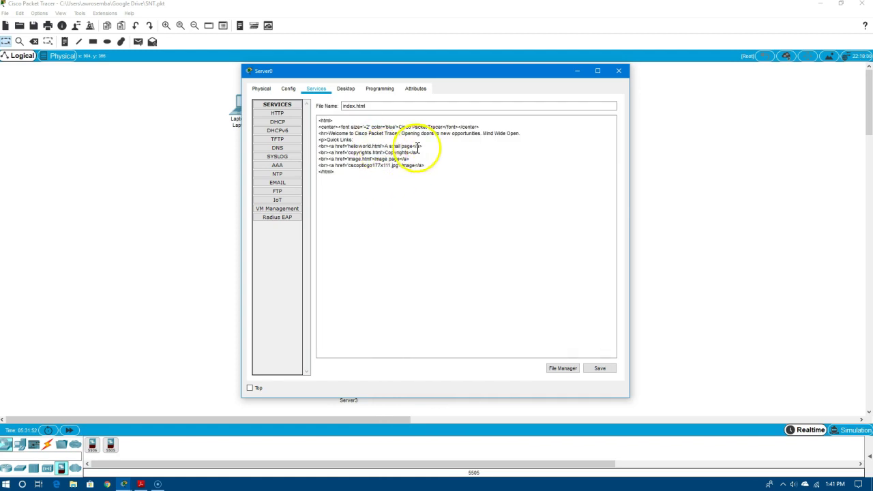
{"action": "left_click_drag", "start_coordinate": [355, 134], "coordinate": [399, 135]}
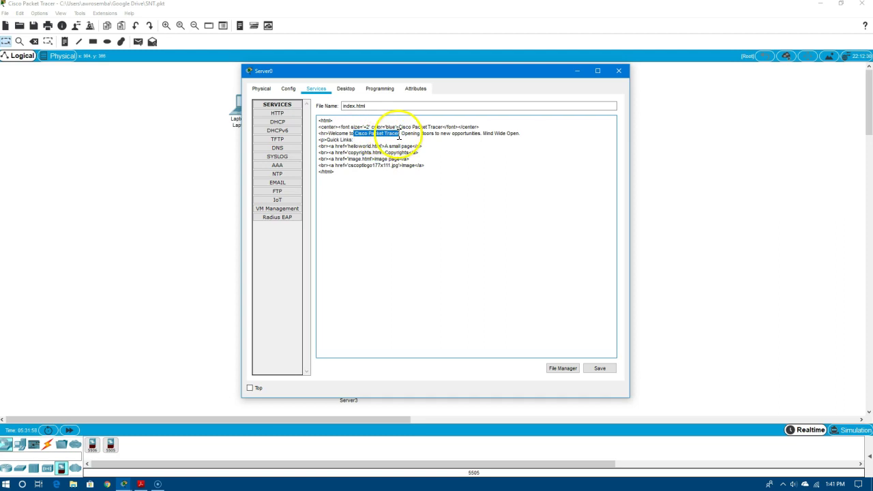
{"action": "key", "text": "BackSpace"}
{"action": "type", "text": "the"}
{"action": "key", "text": "BackSpace"}
{"action": "key", "text": "BackSpace"}
{"action": "key", "text": "BackSpace"}
{"action": "key", "text": "BackSpace"}
{"action": "type", "text": "thd"}
{"action": "key", "text": "BackSpace"}
{"action": "key", "text": "BackSpace"}
{"action": "type", "text": "e DMZ."}
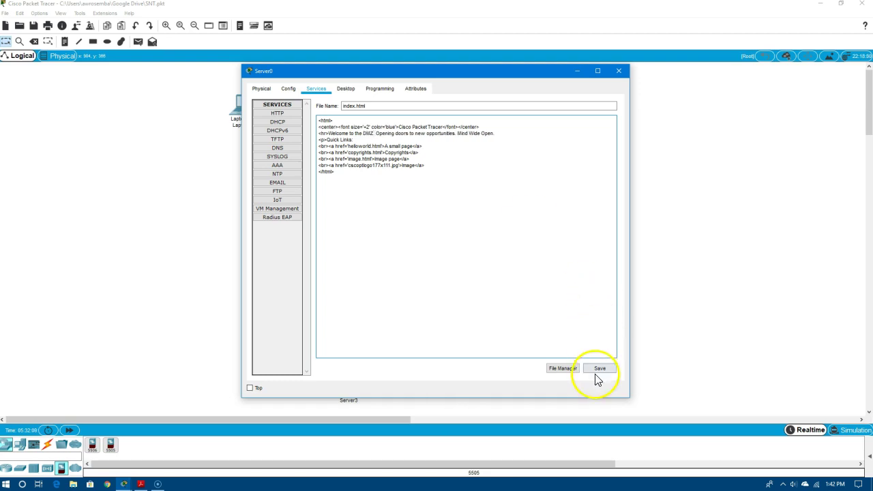
{"action": "left_click", "coordinate": [599, 368]}
{"action": "left_click", "coordinate": [452, 249]}
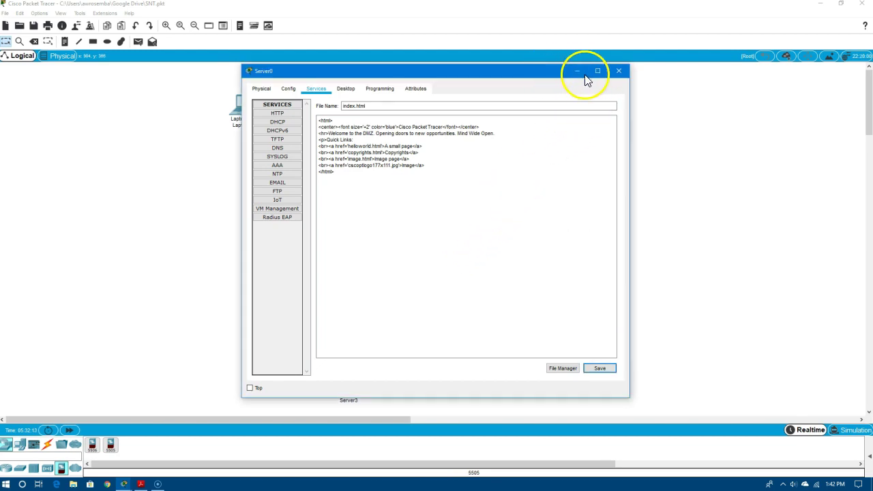
{"action": "left_click", "coordinate": [618, 71]}
{"action": "left_click", "coordinate": [242, 106]}
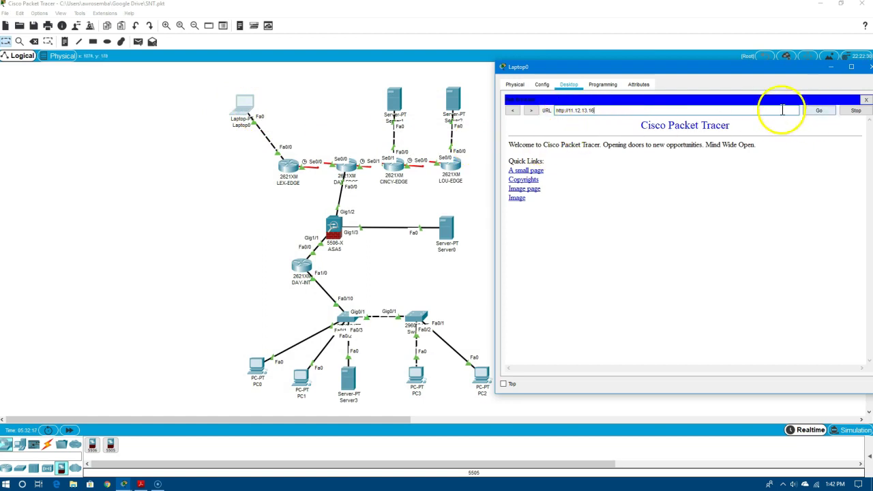
{"action": "key", "text": "Return"}
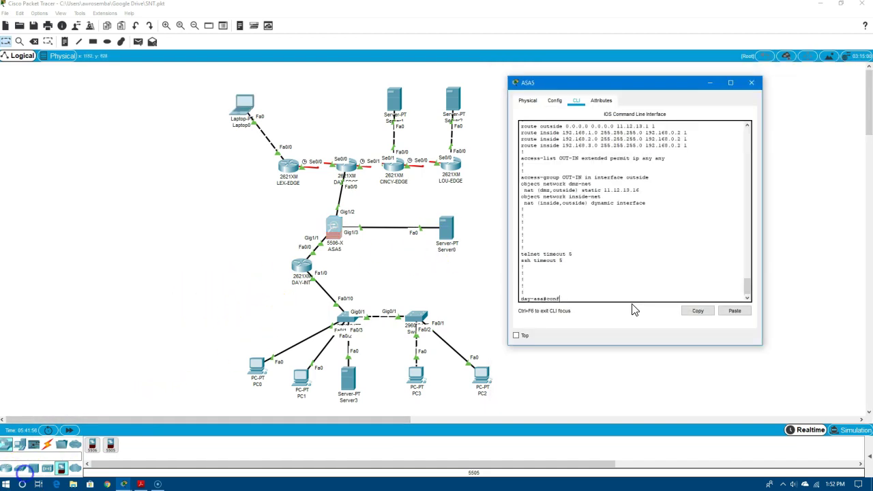
Create class-map icmp-class matching default-inspection-traffic in ASA configuration mode
{"action": "key", "text": "Return"}
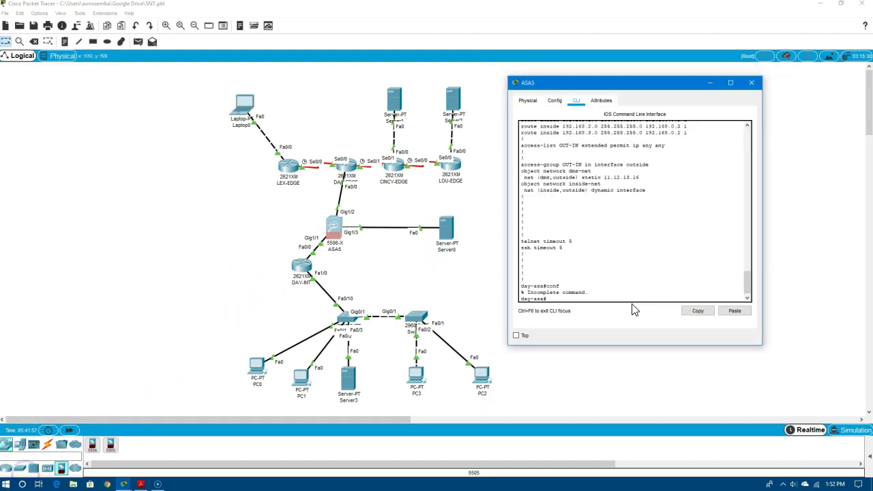
{"action": "type", "text": "conf t"}
{"action": "key", "text": "Return"}
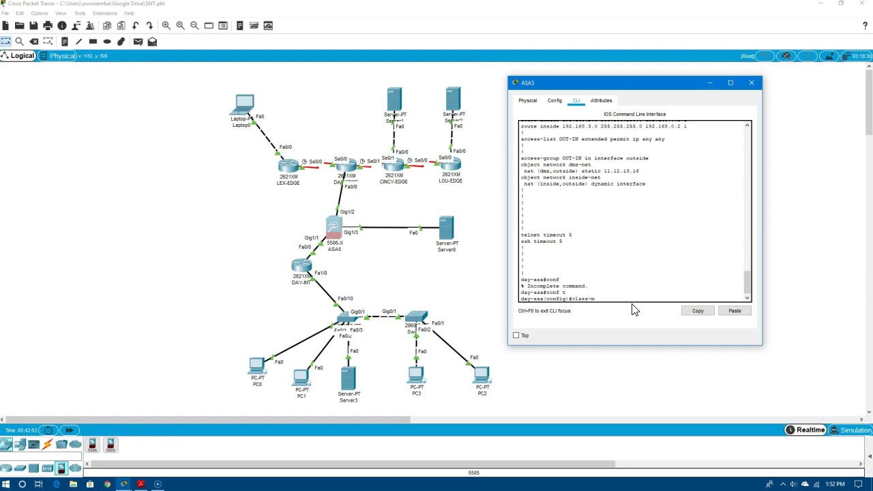
{"action": "type", "text": "class-map icmp-class"}
{"action": "key", "text": "Return"}
{"action": "type", "text": "match default-"}
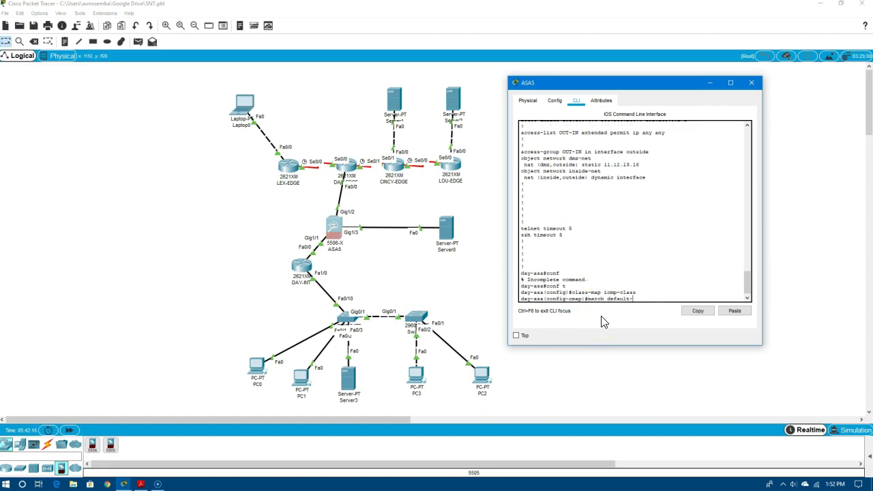
{"action": "type", "text": "inspection-traffic"}
{"action": "key", "text": "Return"}
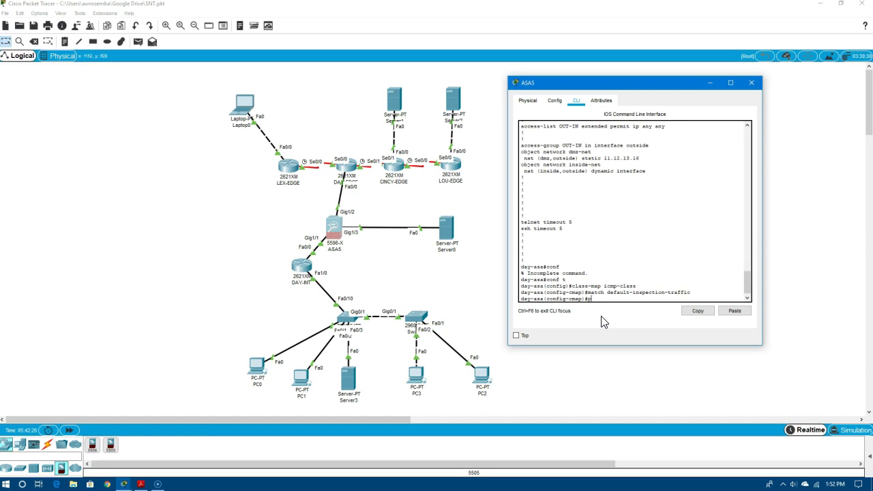
Create policy-map icmp_policy inspecting ICMP for icmp-class and apply it to interface outside
{"action": "type", "text": "licy-map icmp_policy"}
{"action": "key", "text": "Return"}
{"action": "type", "text": "clas"}
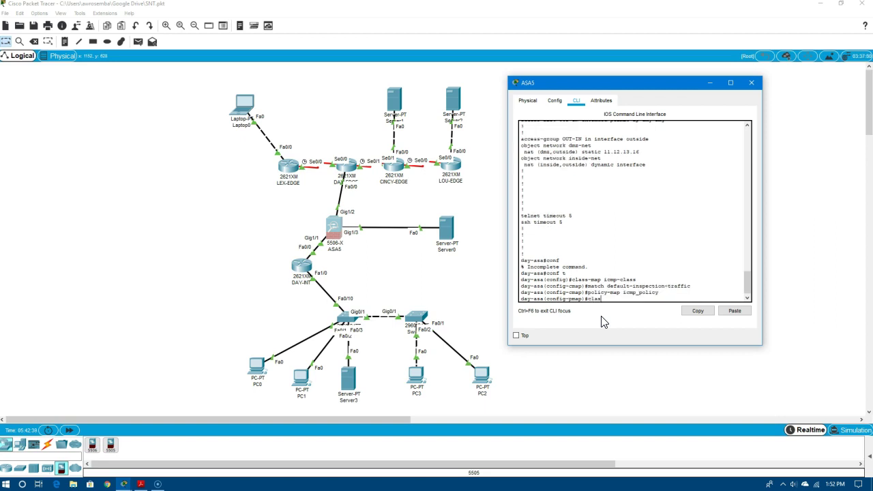
{"action": "type", "text": "s icmp-class"}
{"action": "key", "text": "Return"}
{"action": "type", "text": "inspe"}
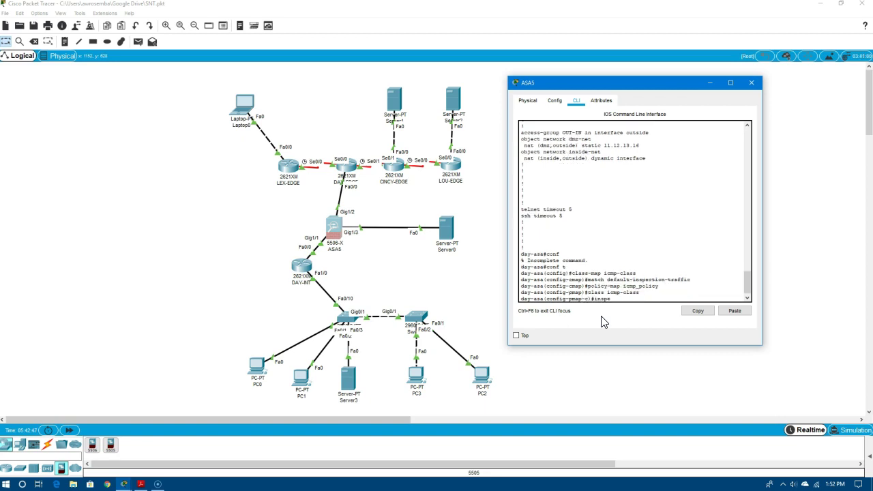
{"action": "type", "text": "ct icmp"}
{"action": "key", "text": "Return"}
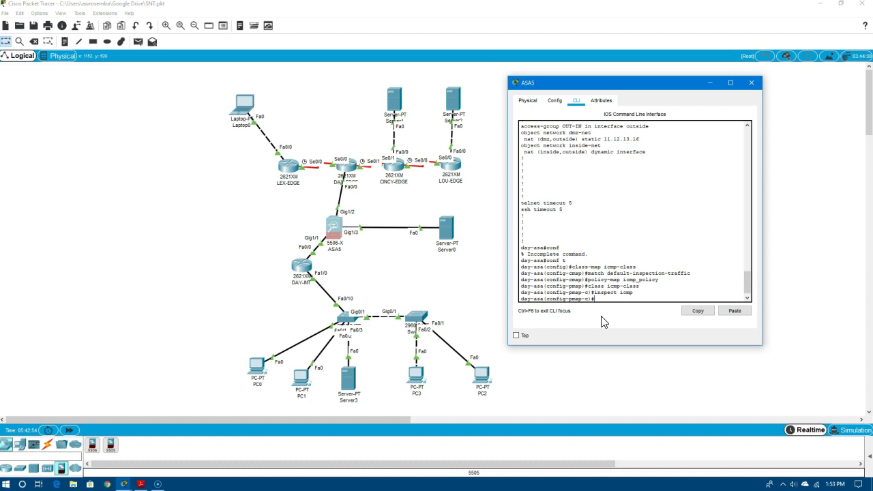
{"action": "type", "text": "service-policy icmp_policy interface outside"}
{"action": "key", "text": "Return"}
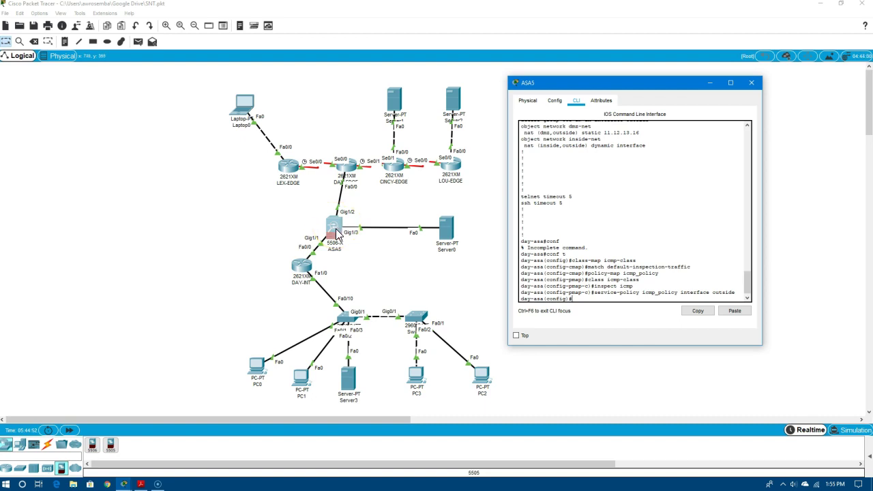
Rerun the recalled ping 15.15.15.2 from the DAY-INT router's command line
{"action": "left_click", "coordinate": [301, 266]}
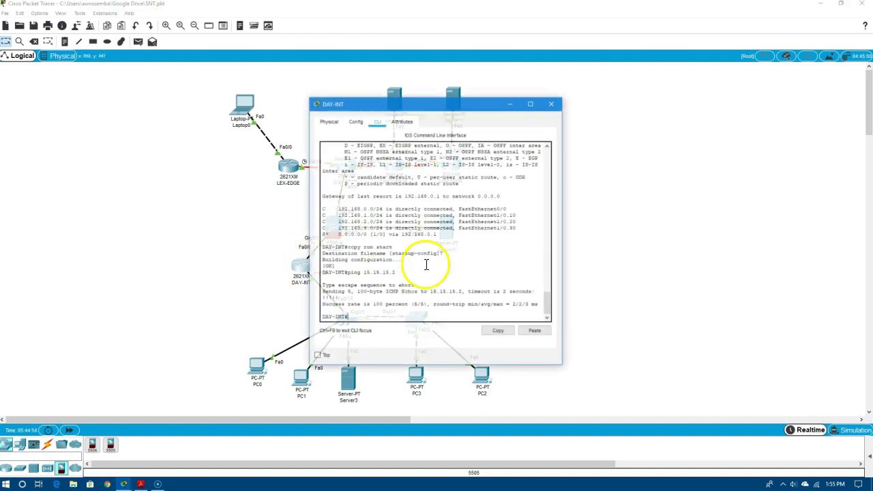
{"action": "key", "text": "Up"}
{"action": "key", "text": "Return"}
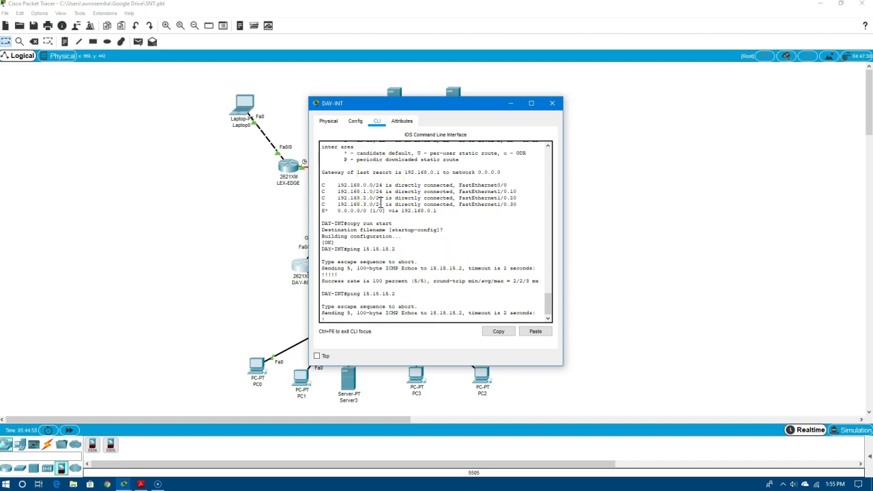
{"action": "left_click_drag", "start_coordinate": [456, 110], "coordinate": [702, 95]}
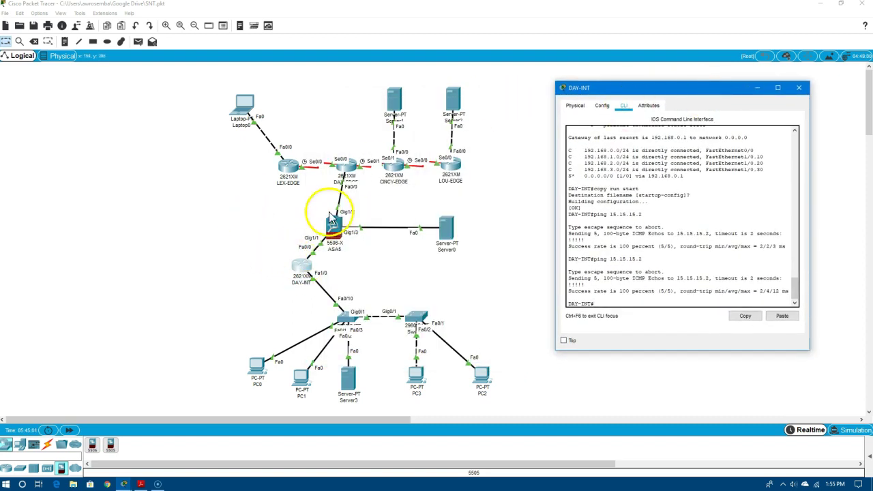